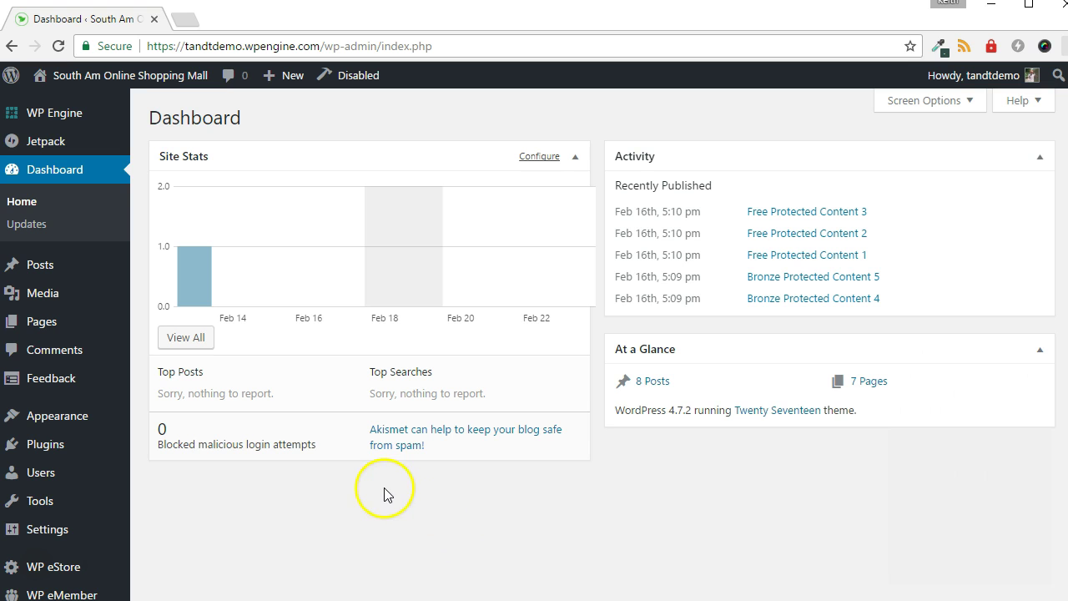
# Step: Add a 'Bronze' membership level in WP eMember next to the existing Free level
pyautogui.scroll(-1, 50, 517)
pyautogui.moveTo(61, 594)
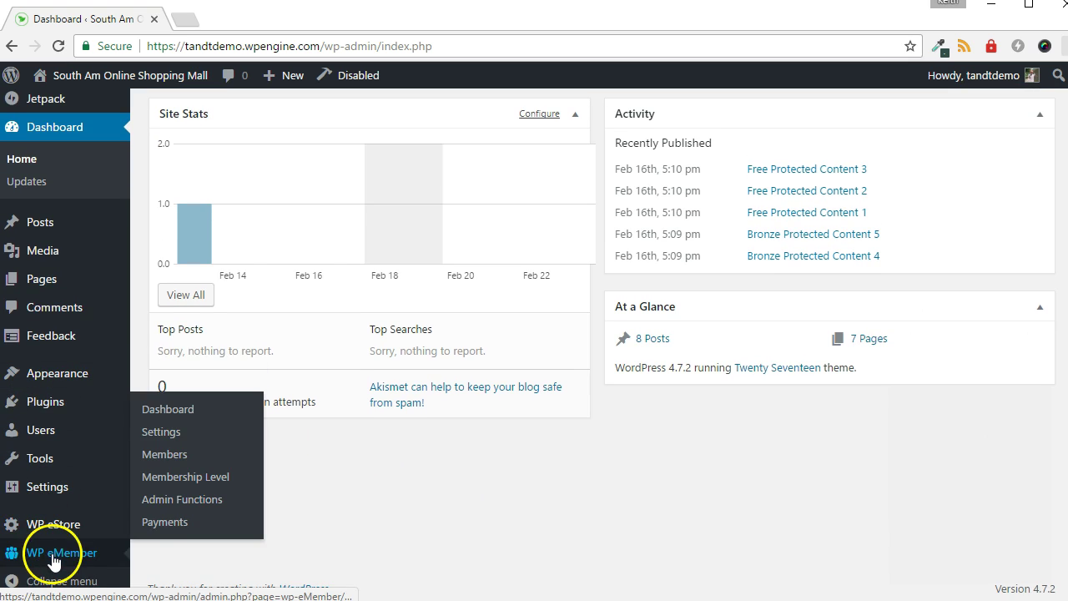
pyautogui.click(181, 476)
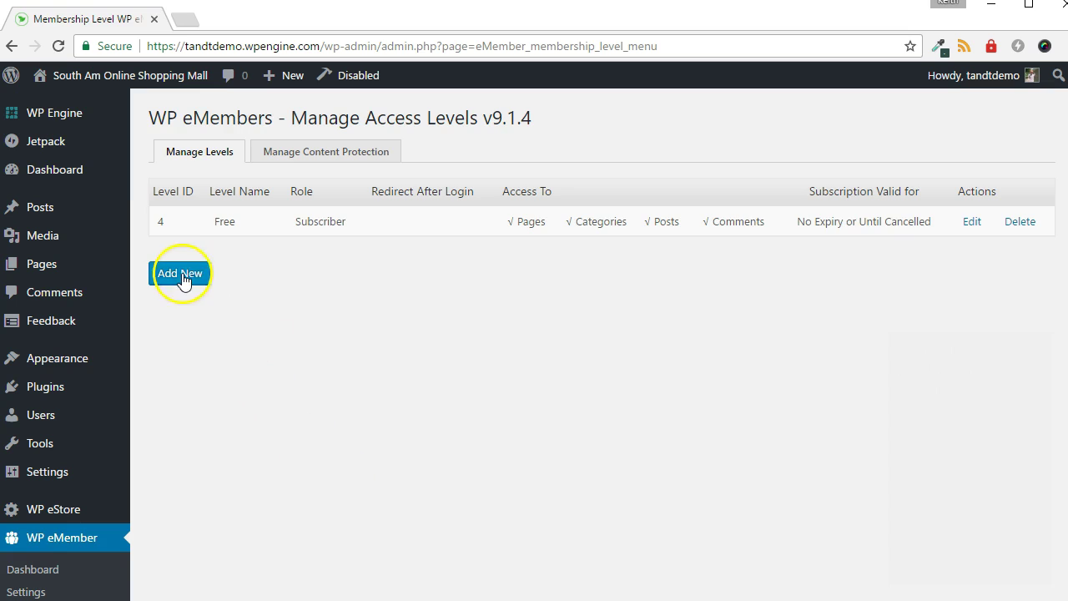
pyautogui.click(183, 276)
pyautogui.write('b')
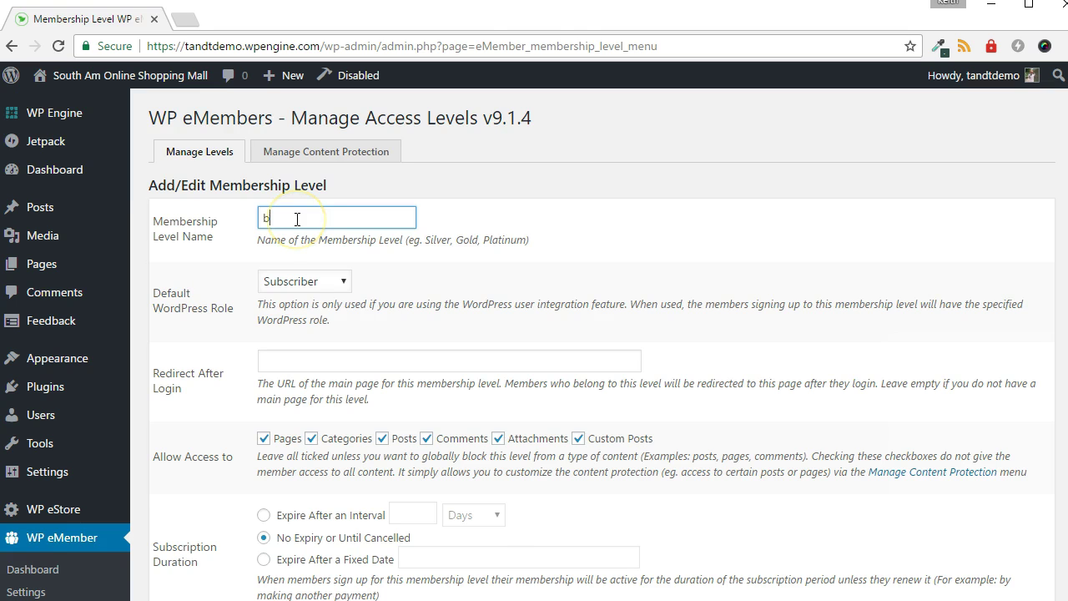
pyautogui.click(296, 242)
pyautogui.click(392, 276)
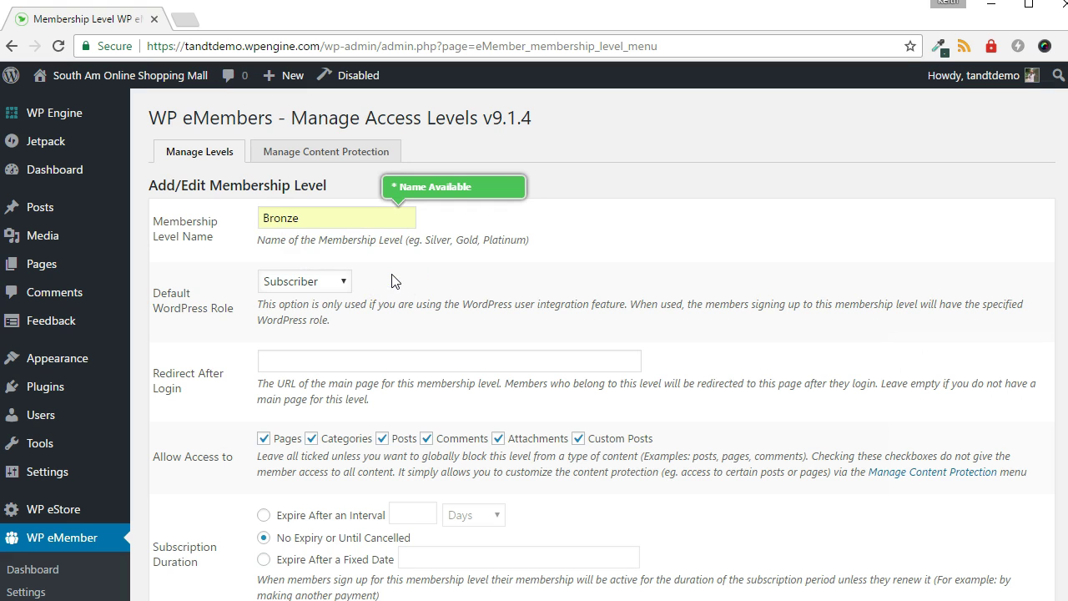
pyautogui.scroll(-3, 392, 277)
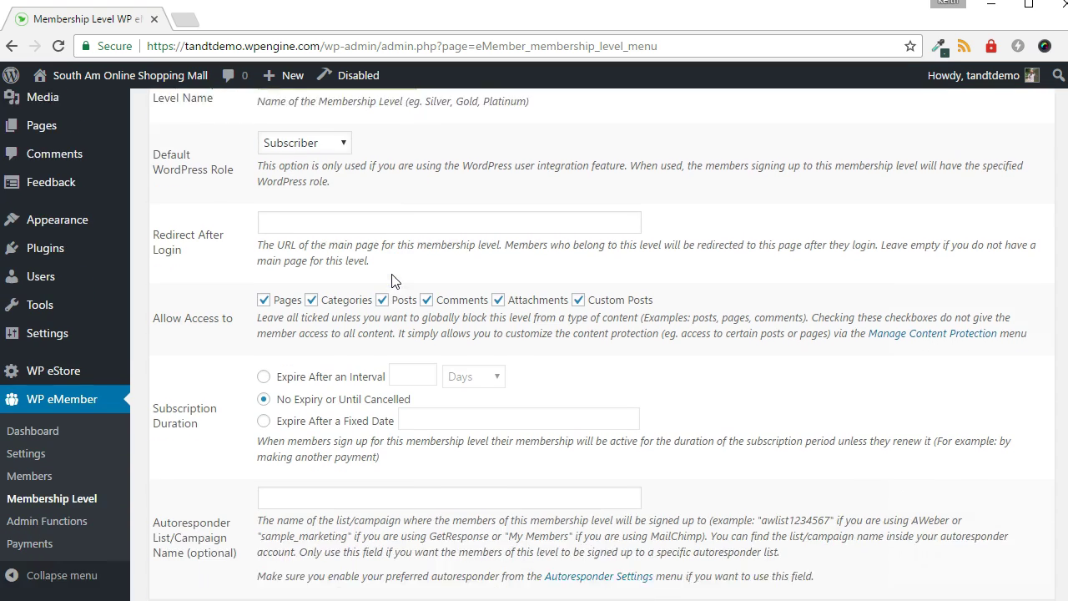
pyautogui.click(275, 455)
pyautogui.click(183, 522)
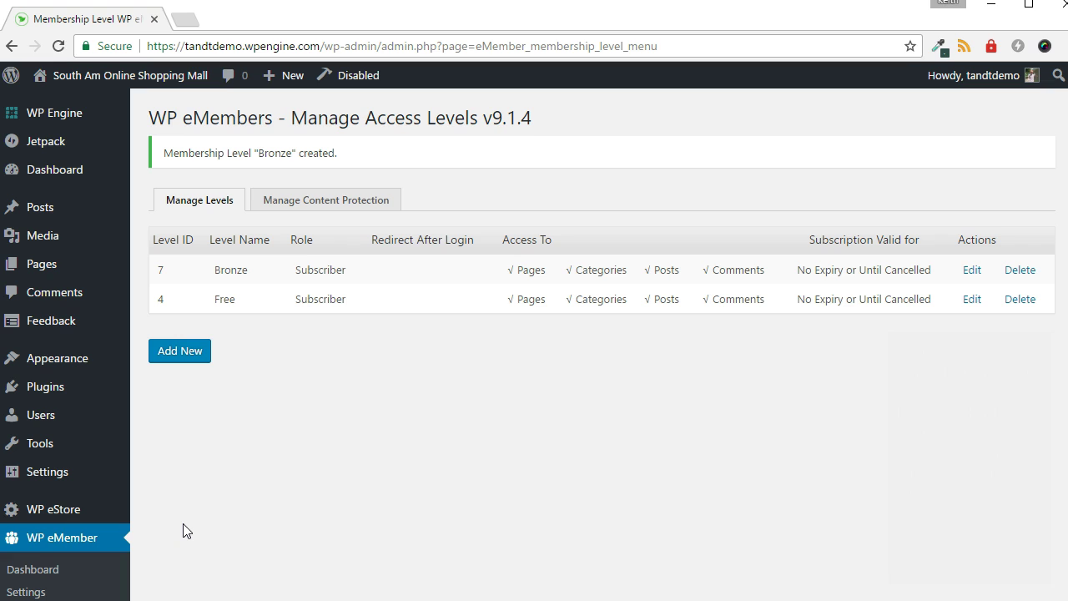
pyautogui.moveTo(41, 126)
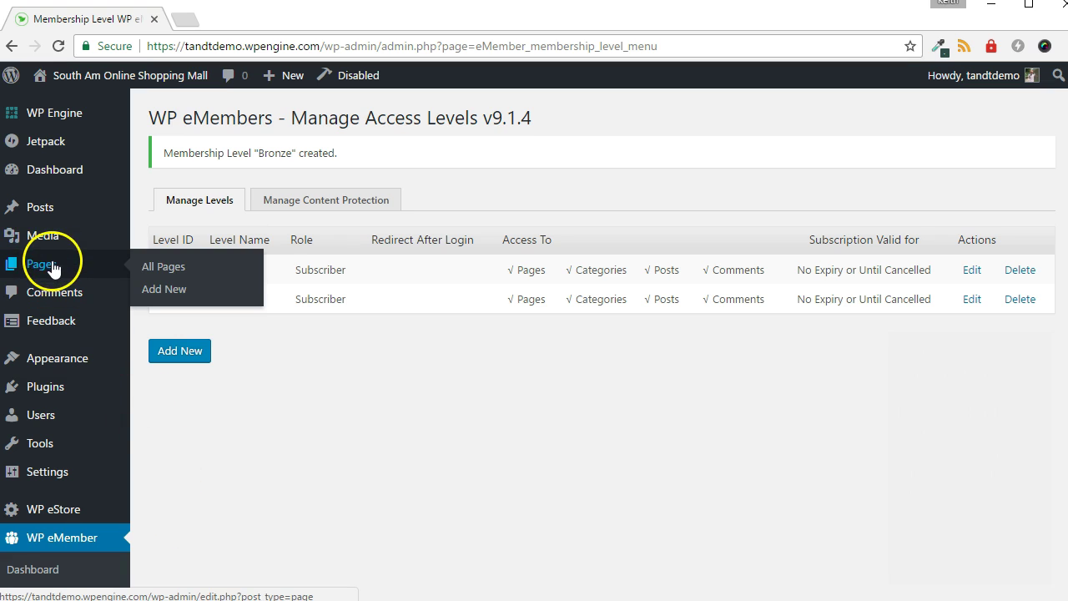
# Step: Publish the 'Thanks for Joining!' page and copy its permalink
pyautogui.click(156, 288)
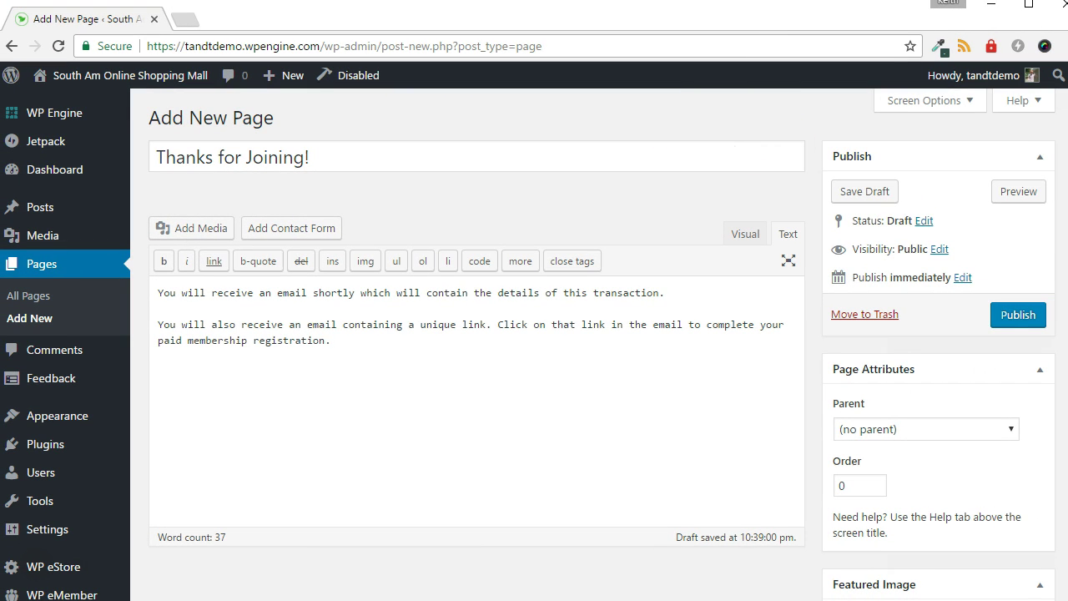
pyautogui.click(1024, 322)
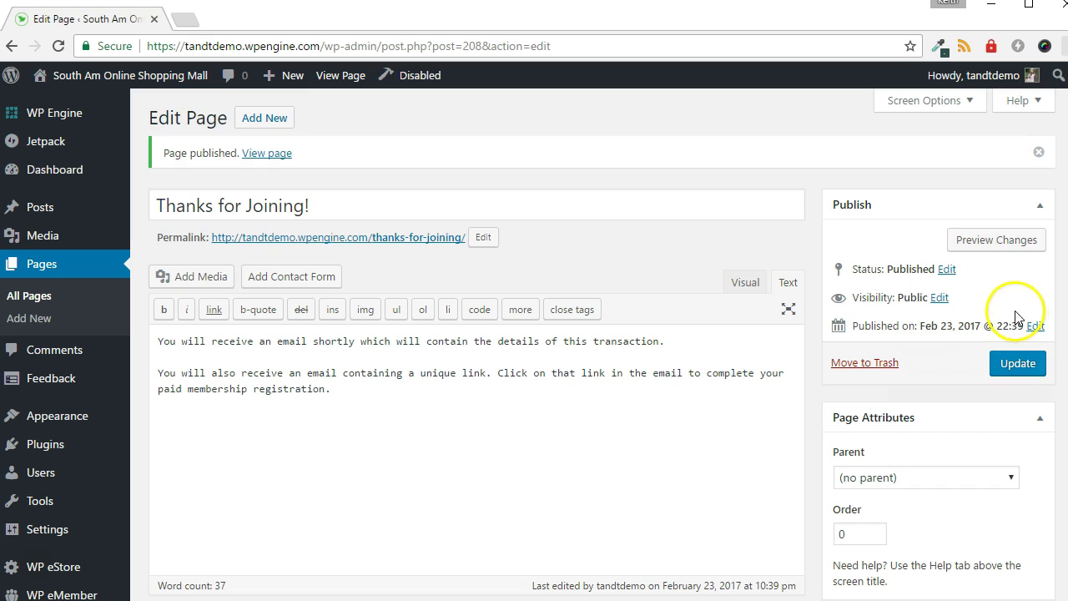
pyautogui.rightClick(397, 239)
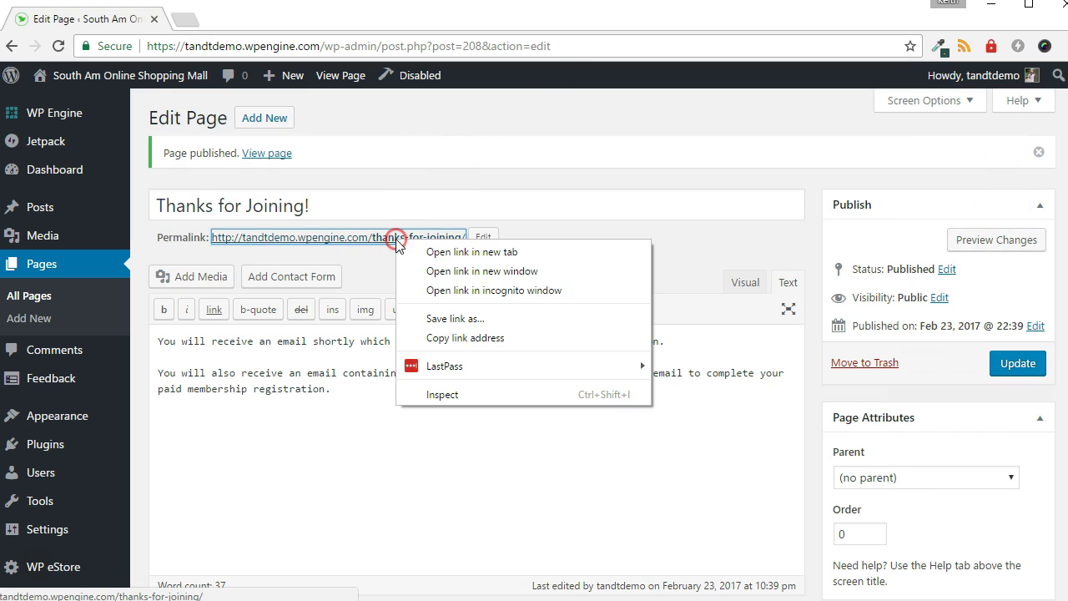
pyautogui.click(443, 338)
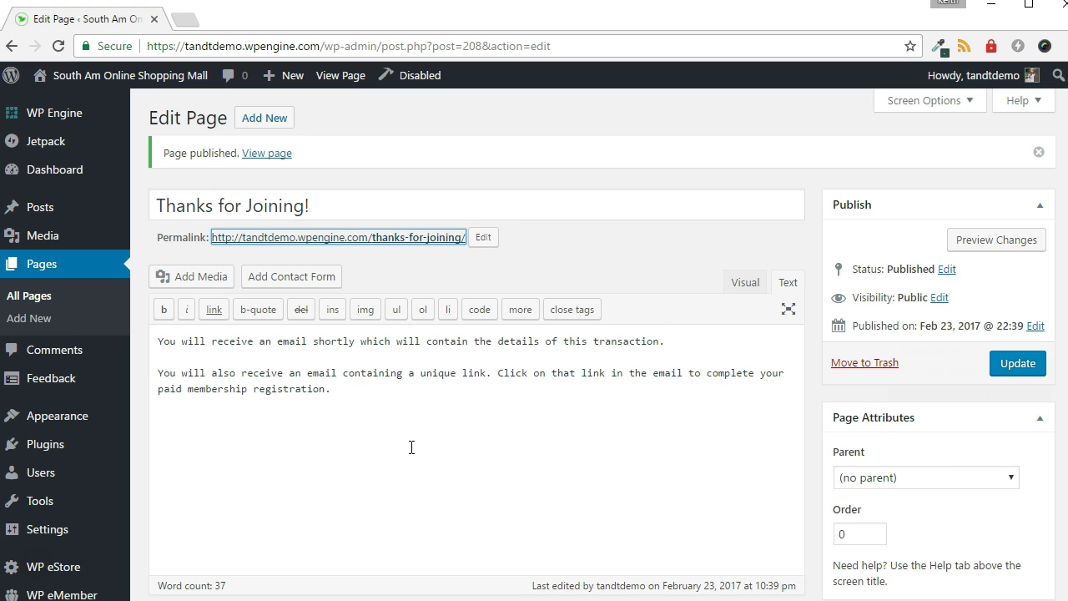
pyautogui.moveTo(54, 567)
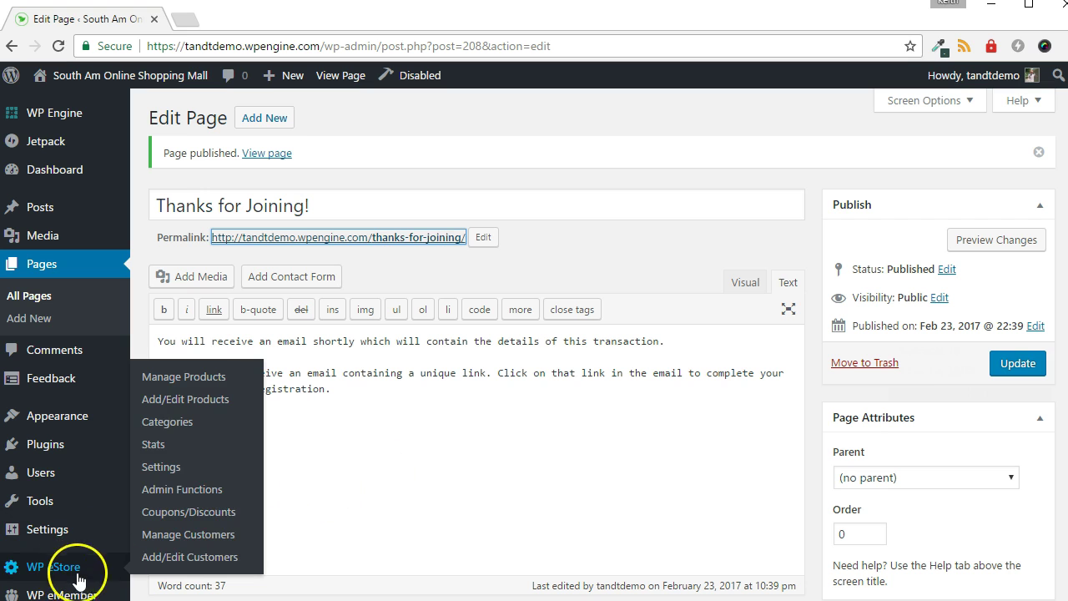
# Step: Replace WP eStore's Return URL with the thanks page link
pyautogui.click(171, 467)
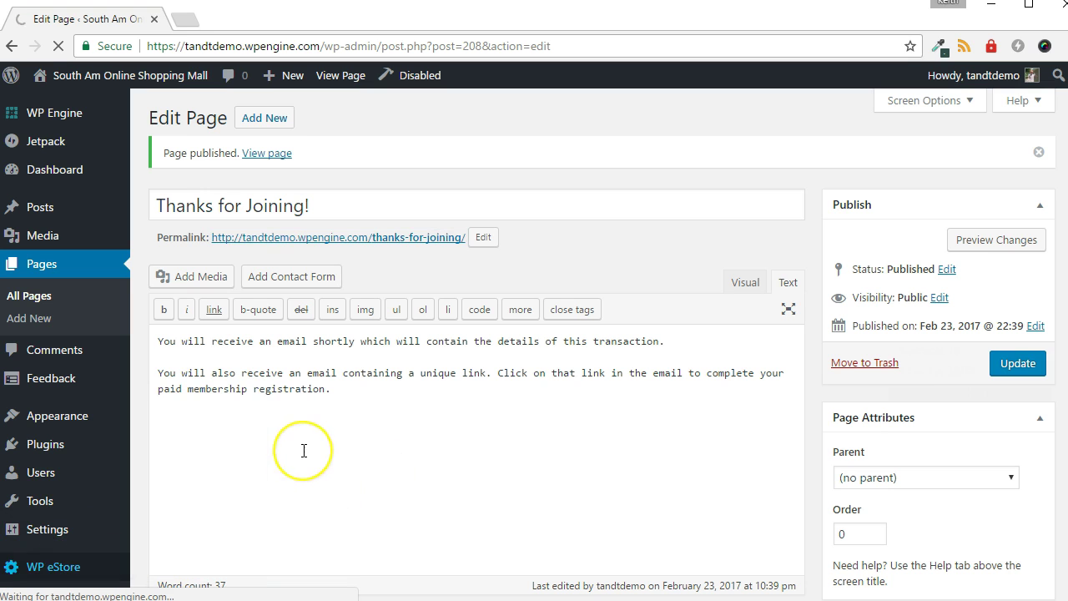
pyautogui.scroll(-1, 290, 463)
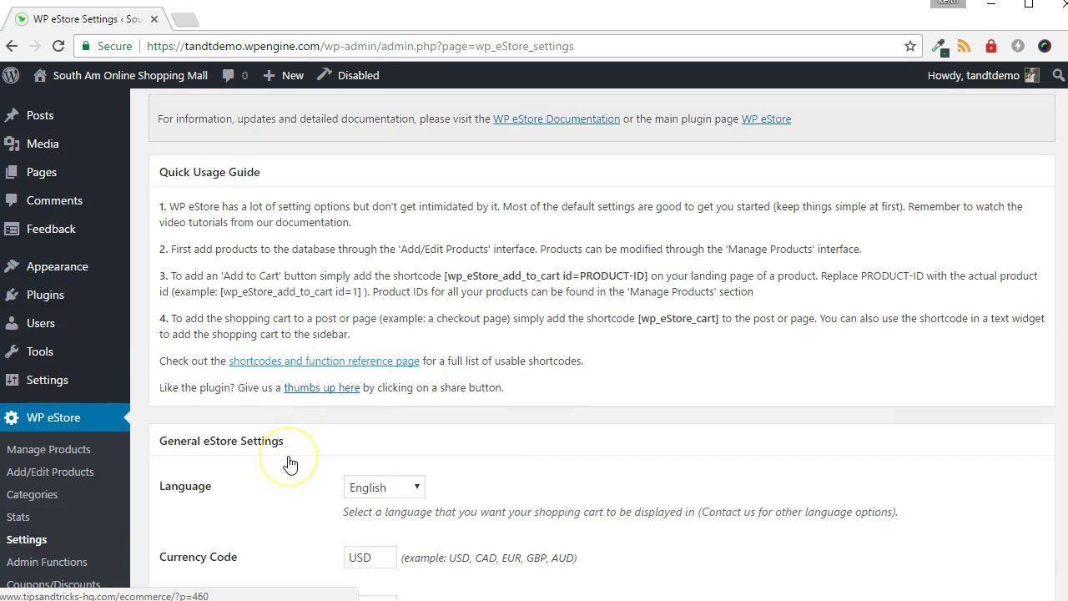
pyautogui.scroll(-2, 290, 464)
pyautogui.scroll(-3, 290, 463)
pyautogui.scroll(-3, 290, 463)
pyautogui.scroll(-2, 289, 463)
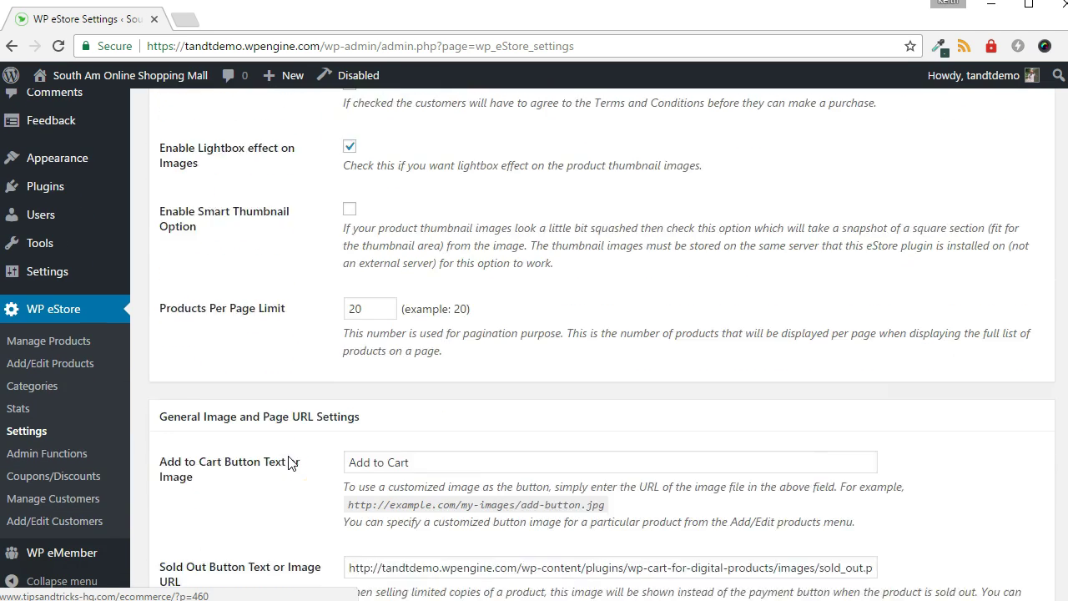
pyautogui.scroll(-3, 290, 463)
pyautogui.scroll(-2, 286, 459)
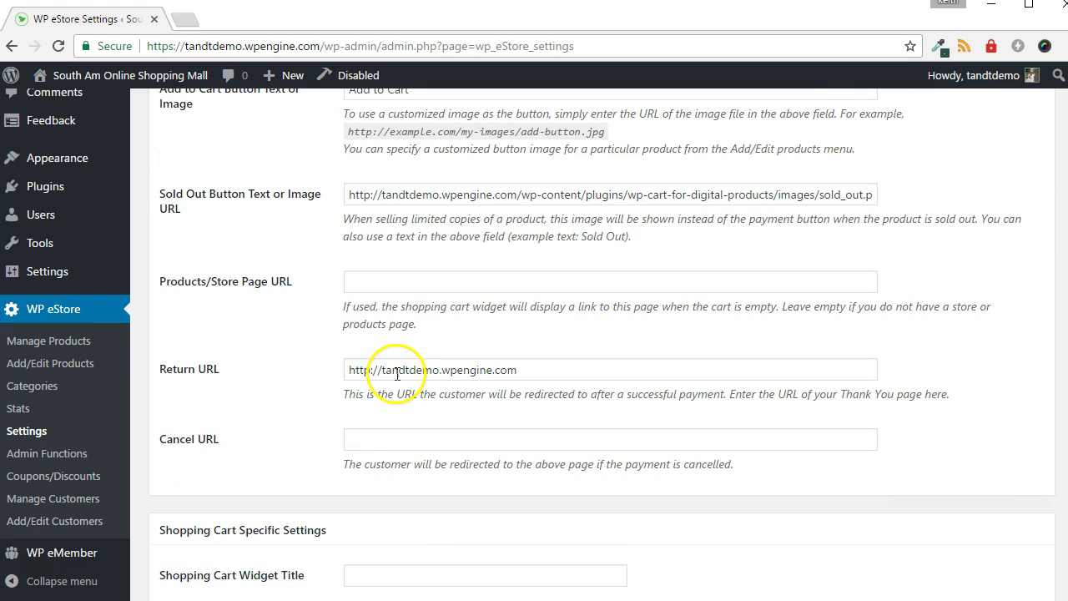
pyautogui.tripleClick(367, 370)
pyautogui.rightClick(395, 370)
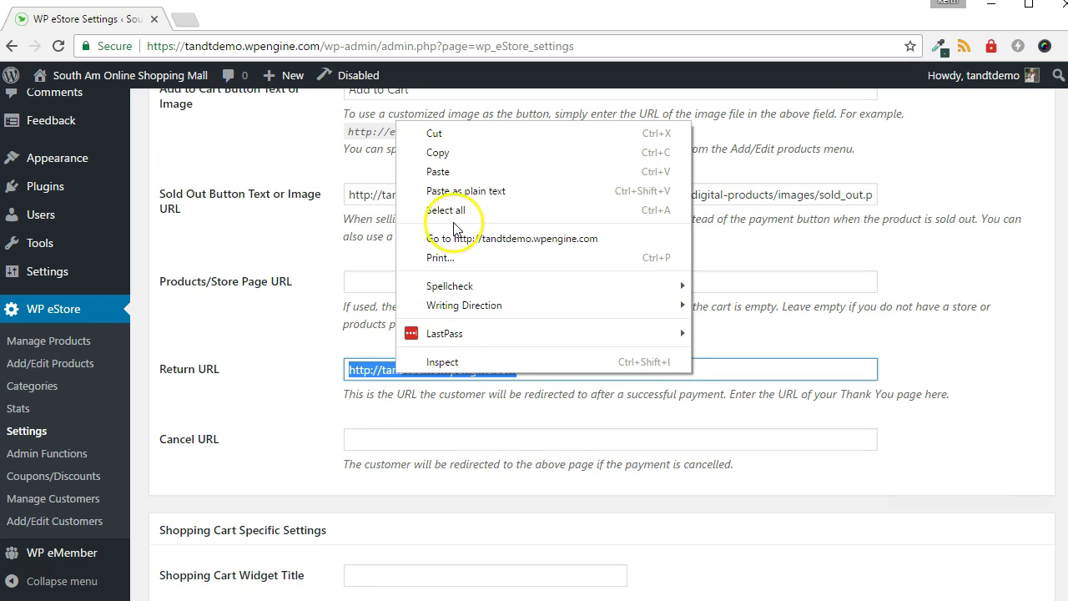
pyautogui.click(455, 191)
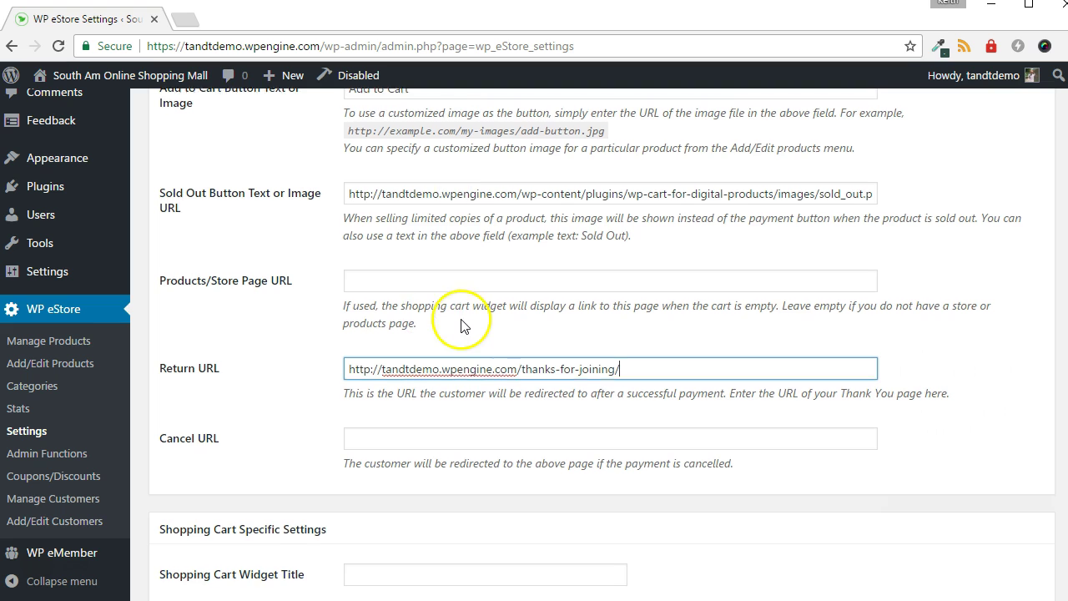
# Step: Save the store settings with Update Options
pyautogui.scroll(-2, 961, 326)
pyautogui.scroll(-10, 423, 533)
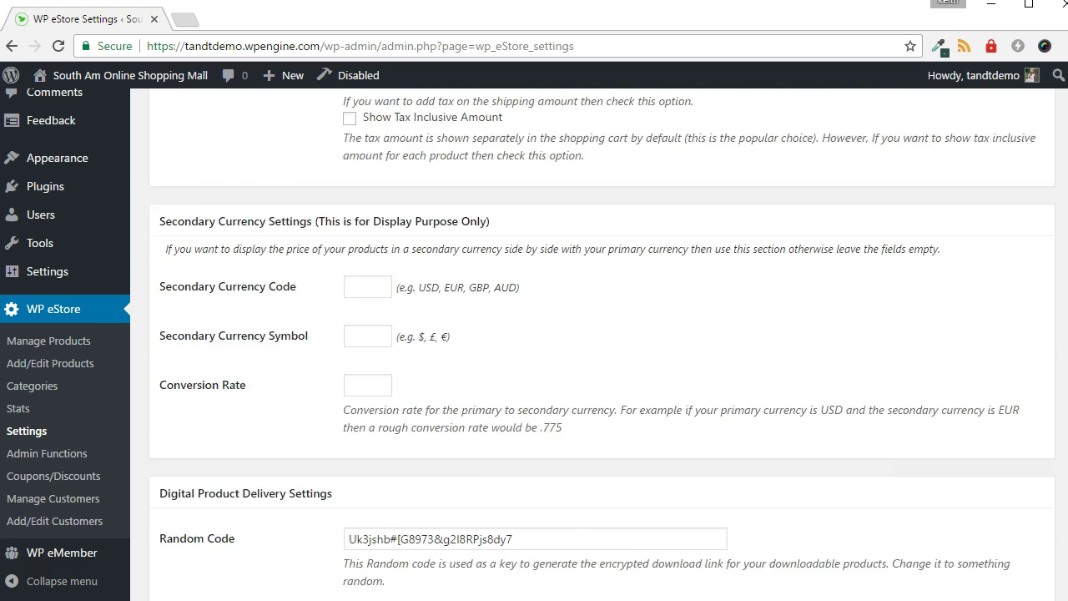
pyautogui.scroll(-10, 423, 533)
pyautogui.scroll(-3, 423, 534)
pyautogui.click(186, 510)
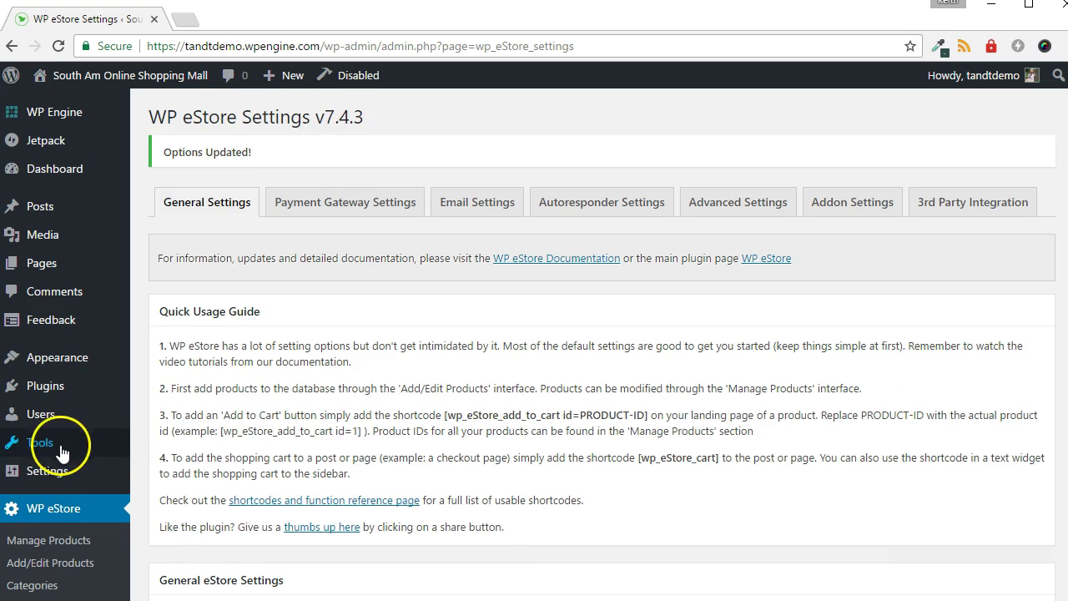
# Step: Start the Bronze Membership product at price 0.01 and expand its additional details
pyautogui.scroll(-1, 55, 446)
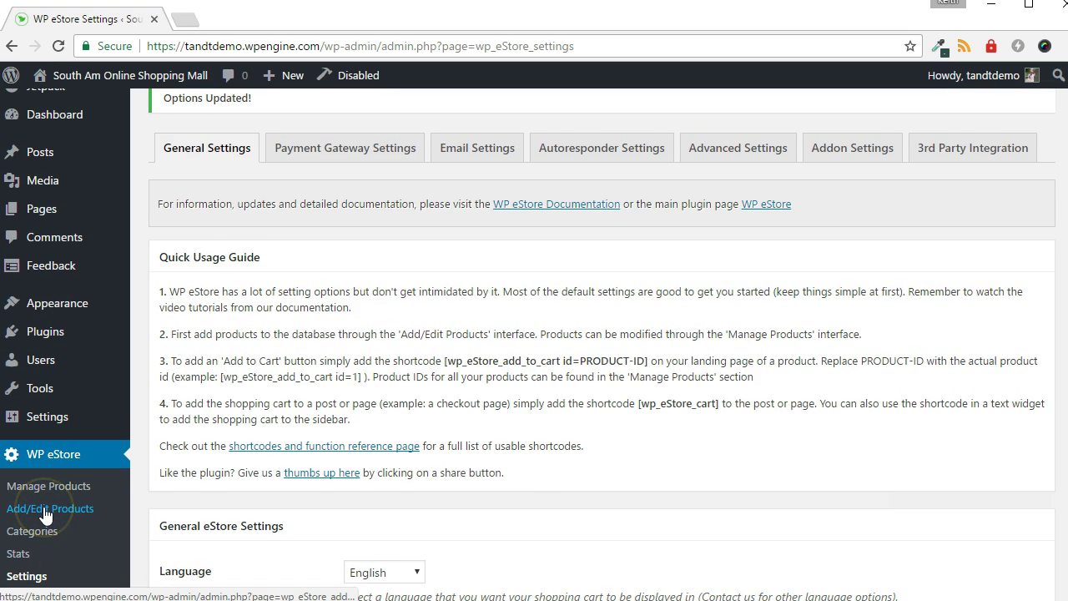
pyautogui.click(44, 509)
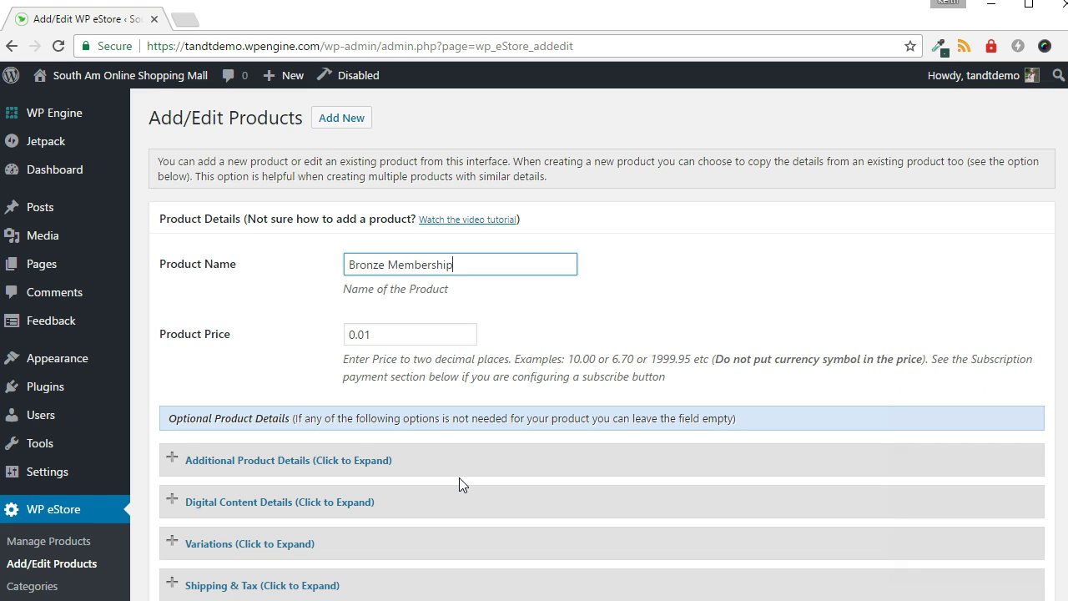
pyautogui.scroll(-2, 401, 468)
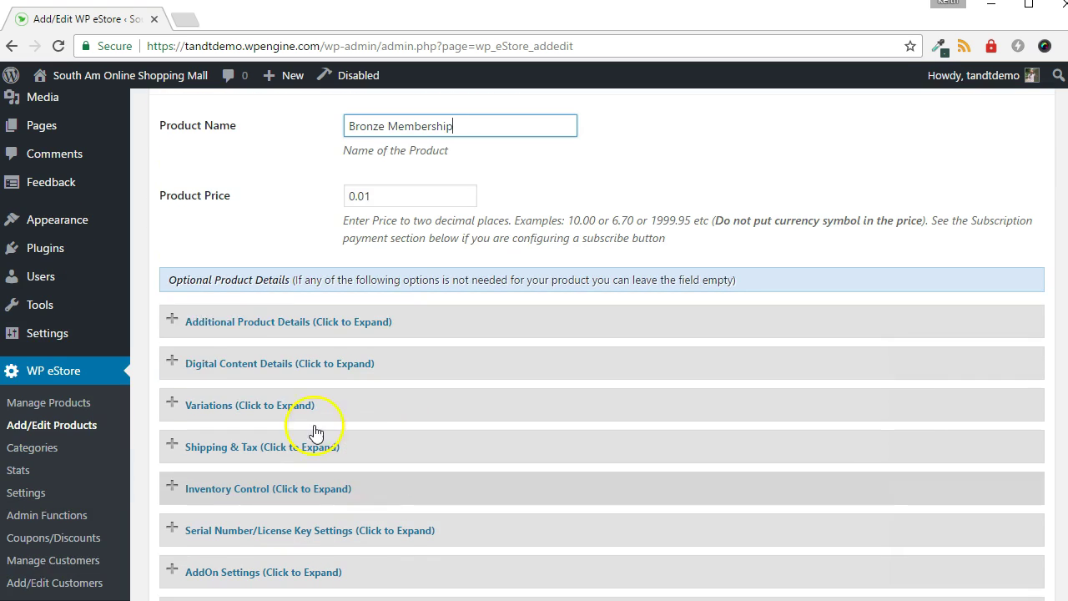
pyautogui.click(189, 326)
pyautogui.scroll(-2, 189, 326)
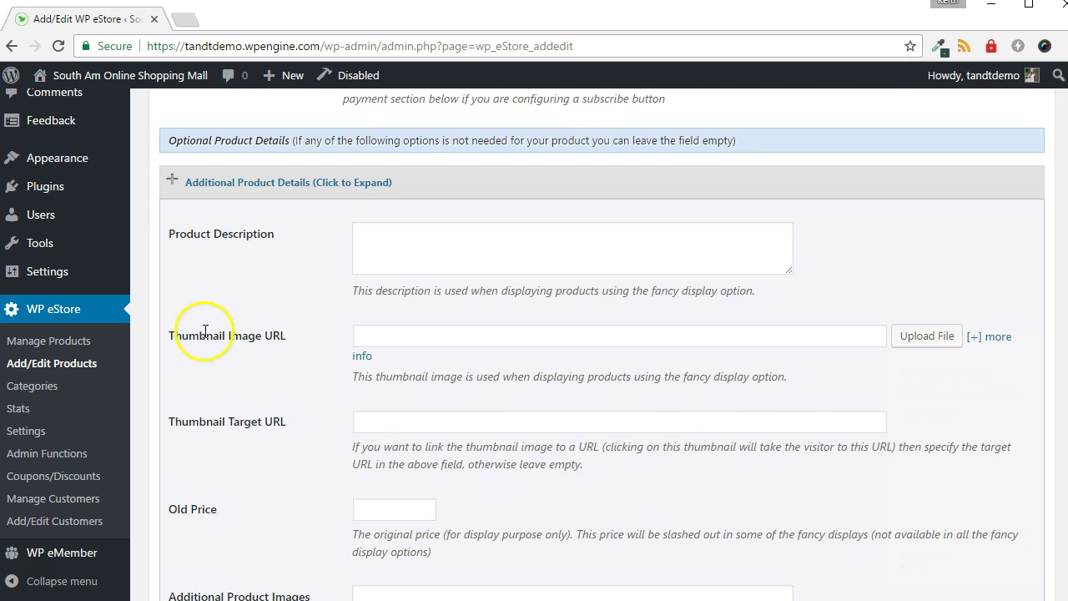
pyautogui.scroll(-3, 214, 341)
pyautogui.scroll(-1, 214, 341)
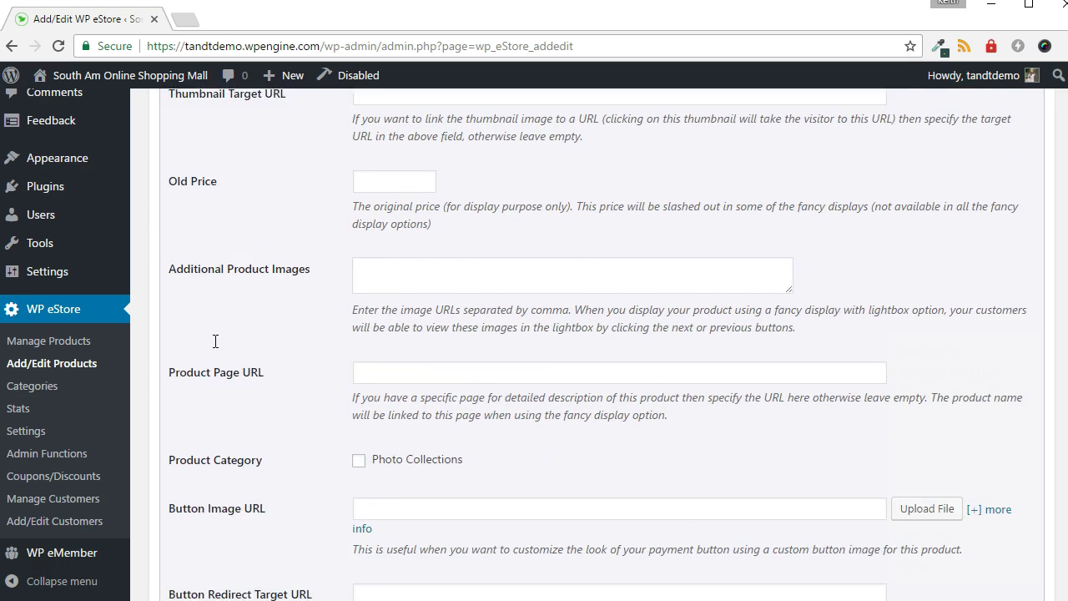
pyautogui.scroll(-2, 214, 340)
pyautogui.scroll(-2, 214, 340)
pyautogui.scroll(-1, 214, 341)
pyautogui.scroll(-2, 215, 340)
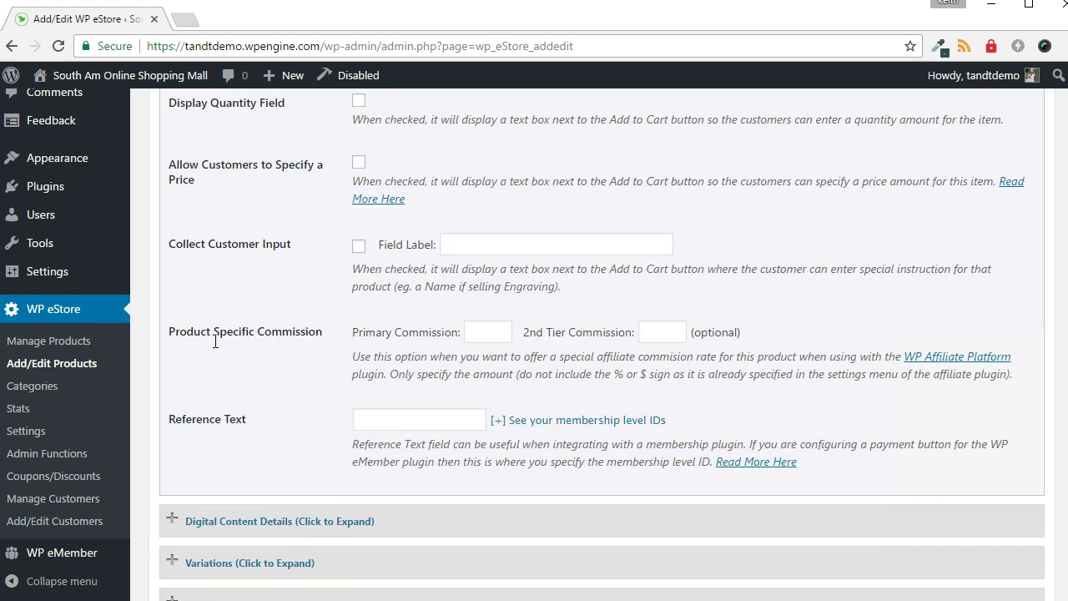
pyautogui.scroll(-2, 214, 341)
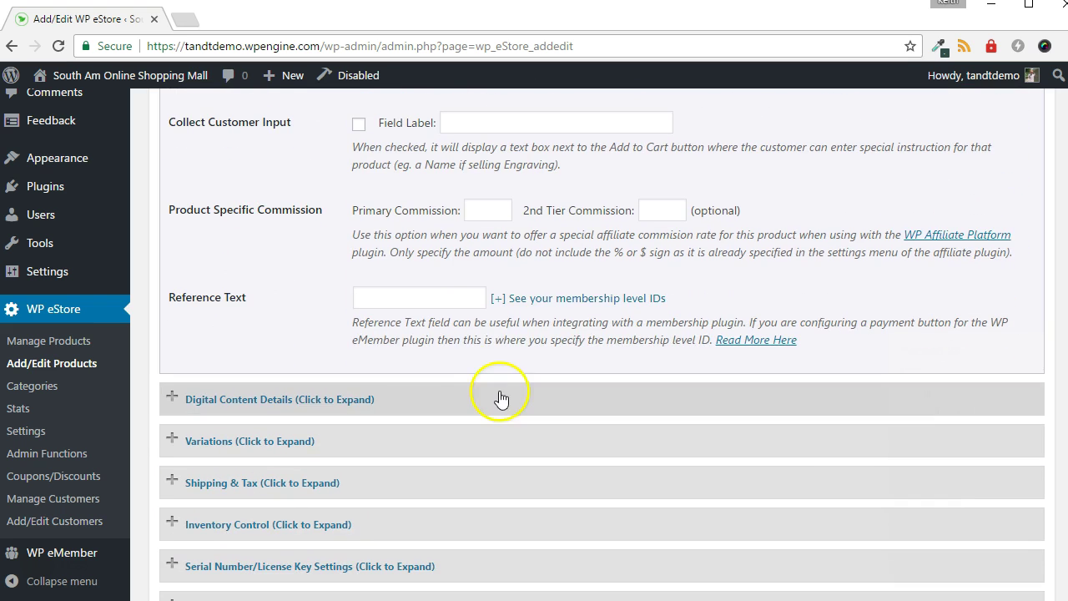
# Step: Enter membership level ID 7 as the Reference Text and save the product
pyautogui.click(574, 299)
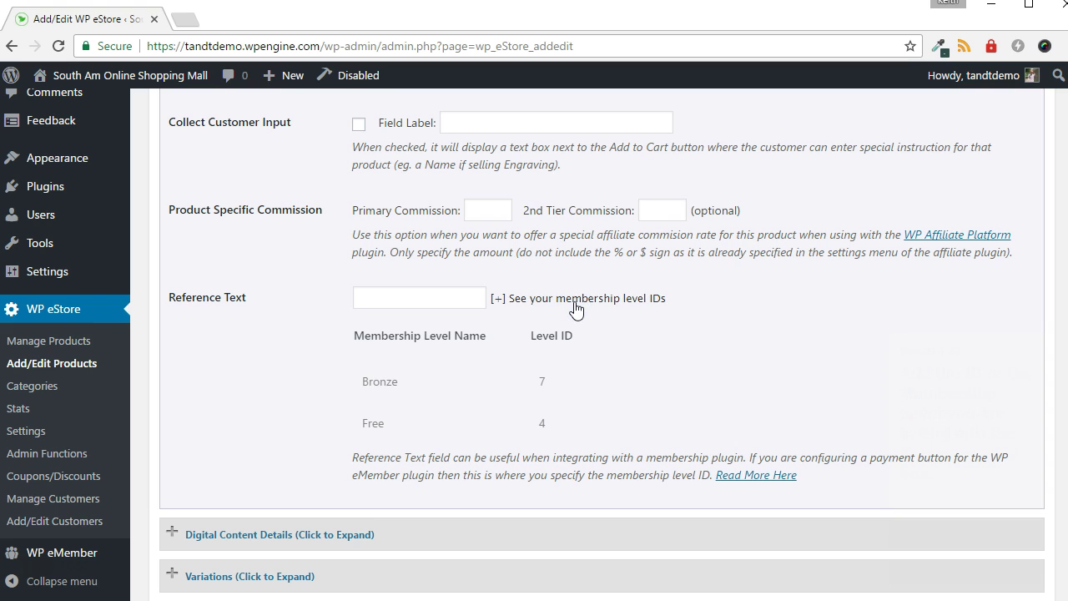
pyautogui.click(440, 298)
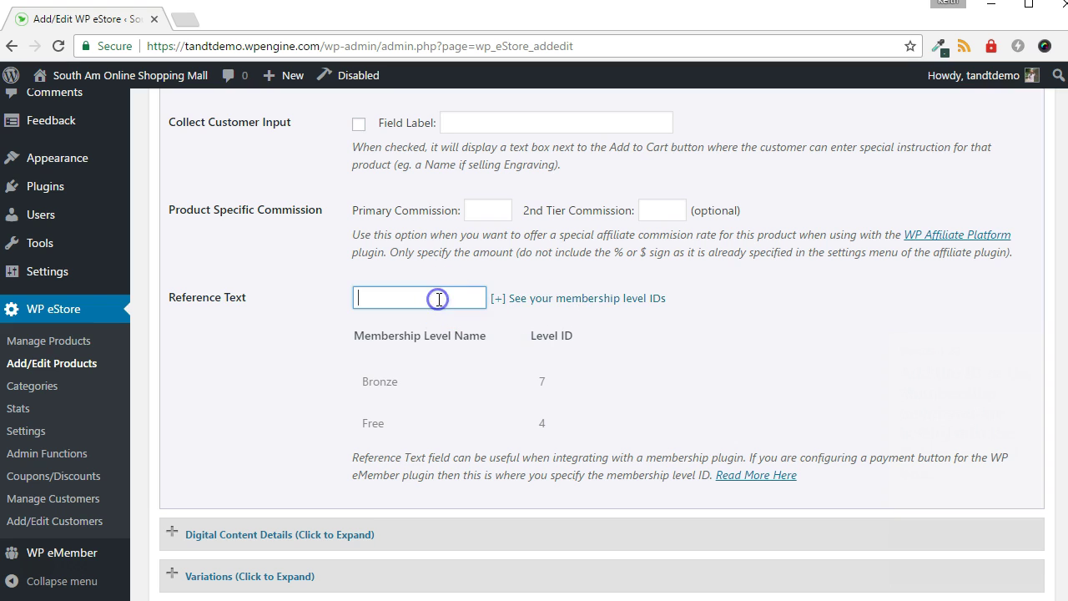
pyautogui.write('7')
pyautogui.click(439, 299)
pyautogui.scroll(-5, 845, 532)
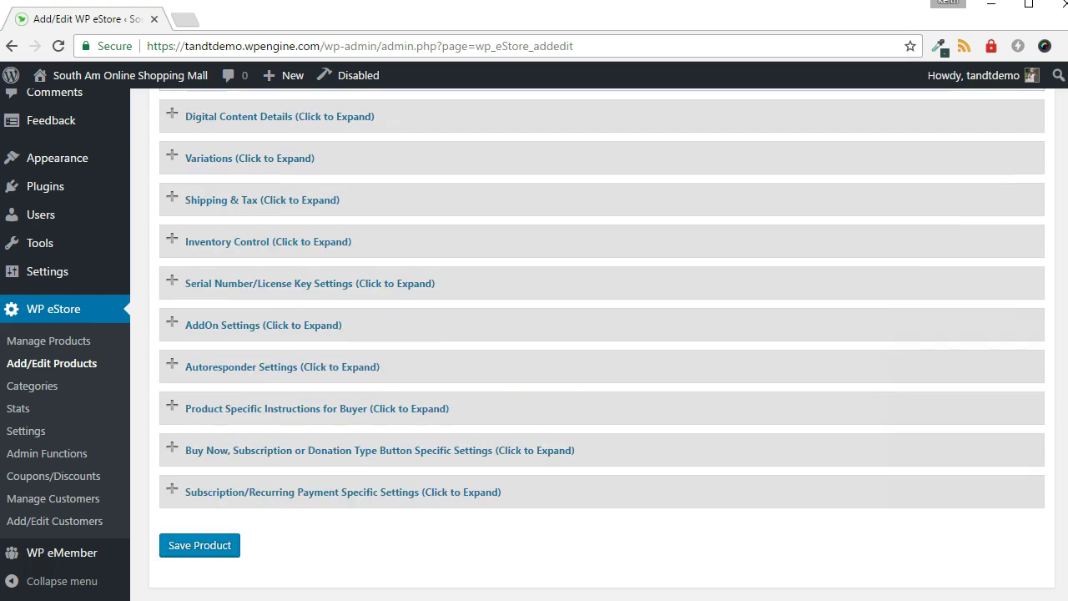
pyautogui.scroll(-3, 845, 532)
pyautogui.click(195, 322)
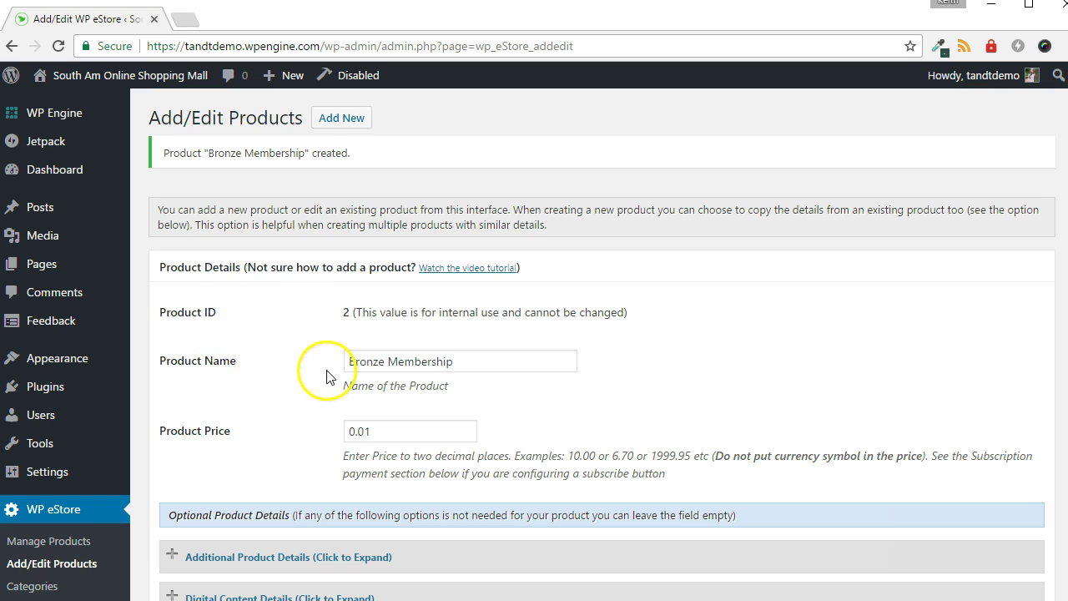
# Step: Add the [wp_eStore_buy_now_button id='2'] shortcode to the Join page and update it
pyautogui.doubleClick(344, 313)
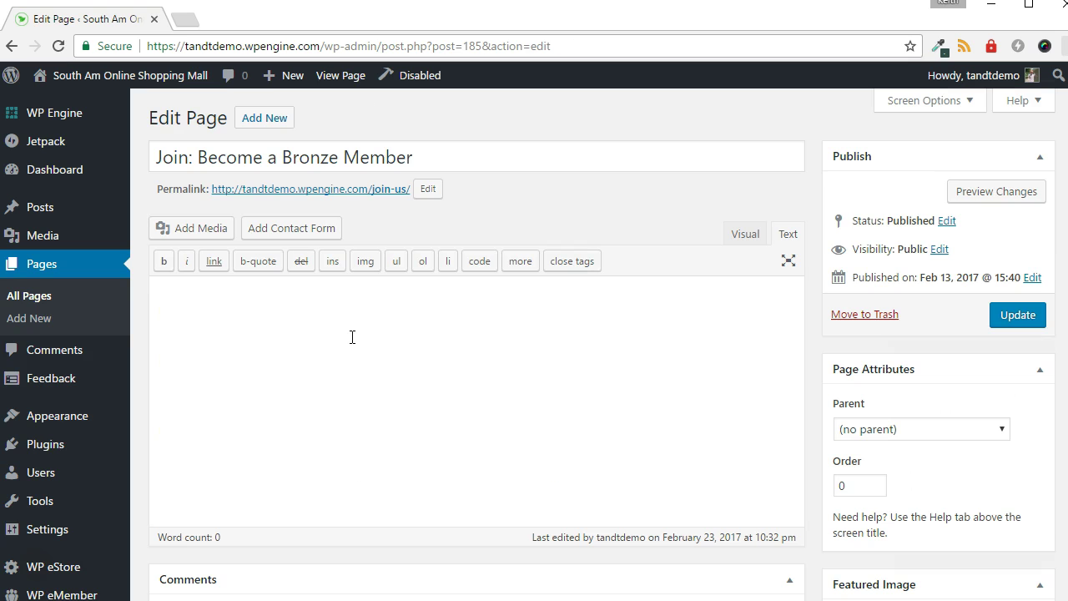
pyautogui.click(353, 337)
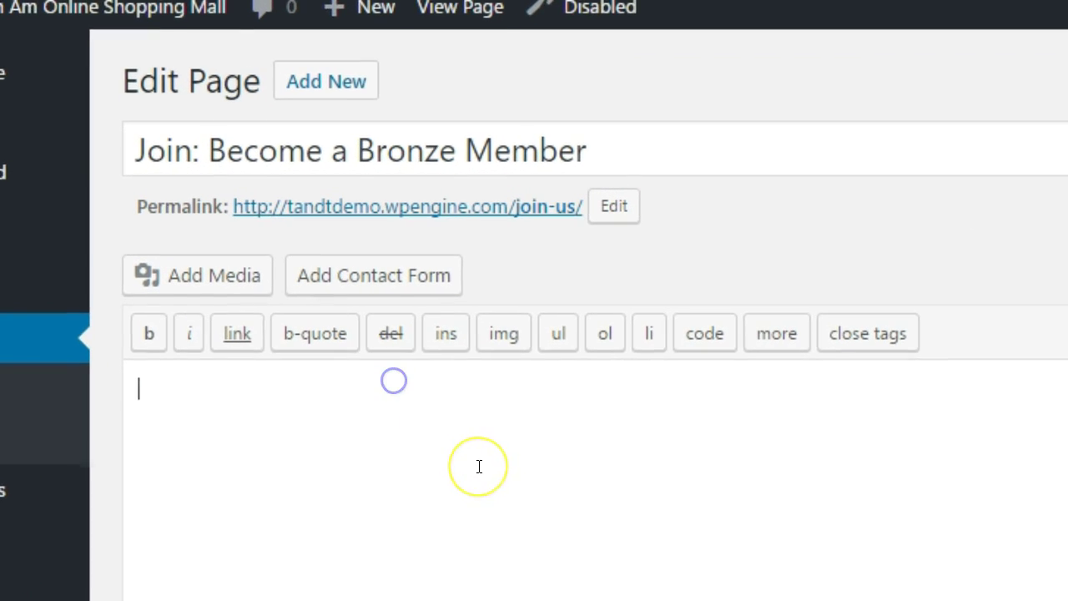
pyautogui.write('[wp_eStore_buy_now_button]')
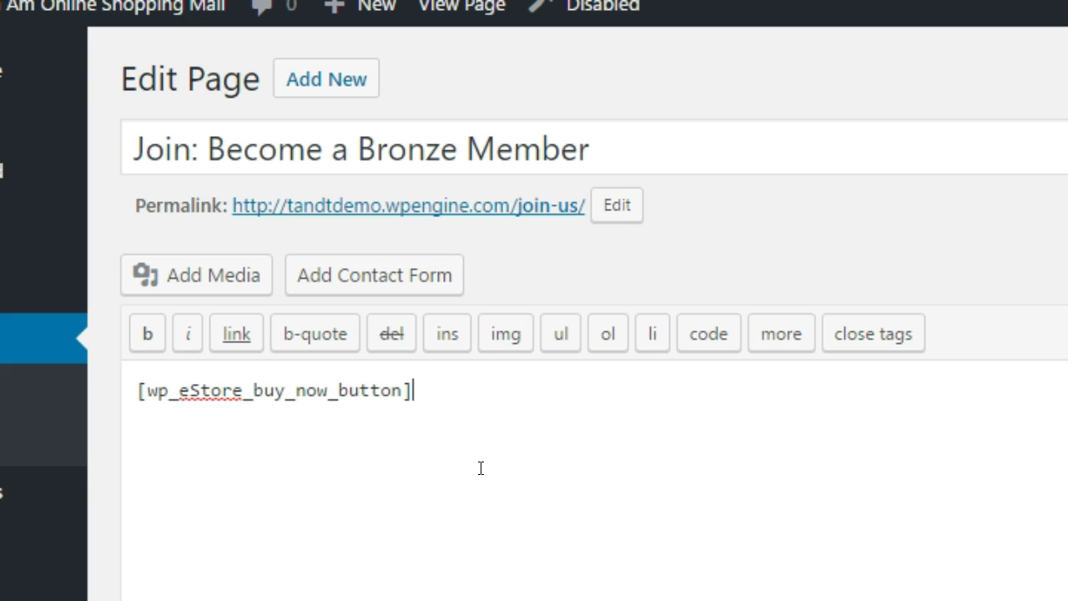
pyautogui.click(406, 390)
pyautogui.write('id')
pyautogui.write("='2'")
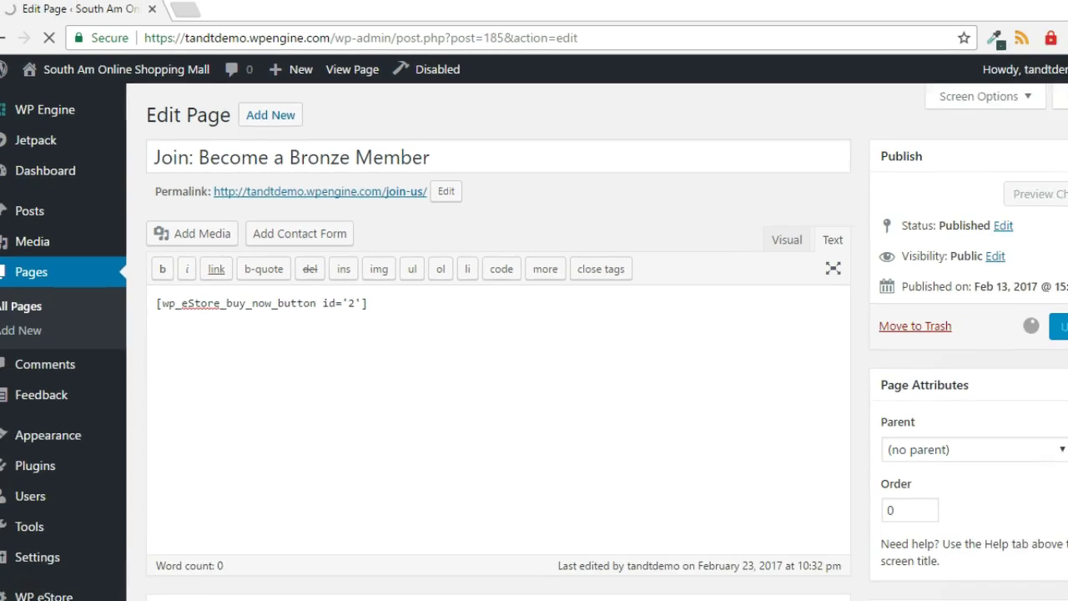
pyautogui.click(1009, 312)
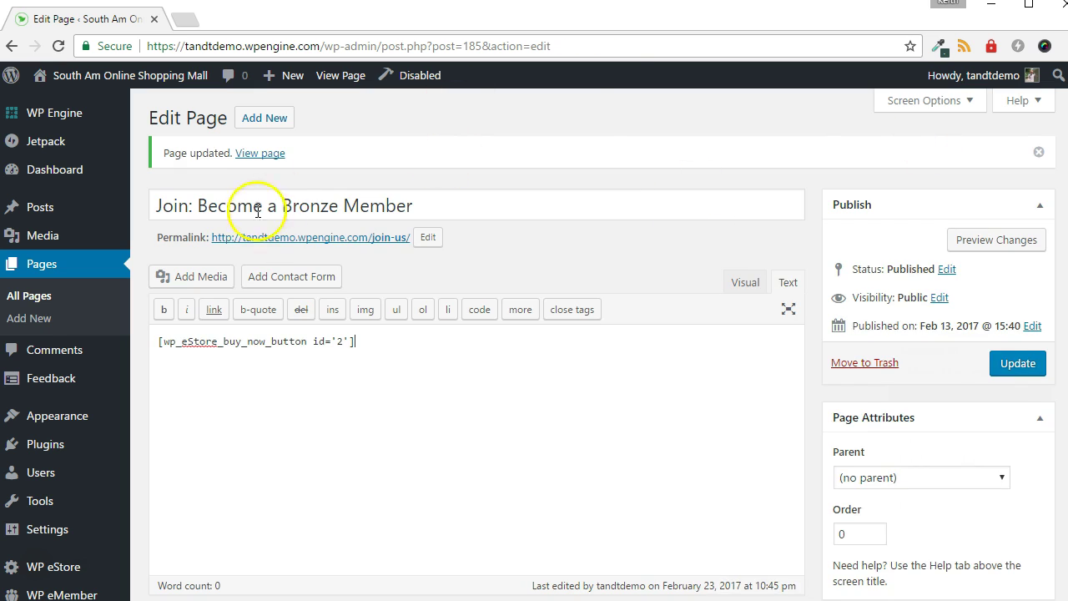
# Step: Preview the live Join page in a new tab, then close it
pyautogui.rightClick(265, 237)
pyautogui.click(278, 248)
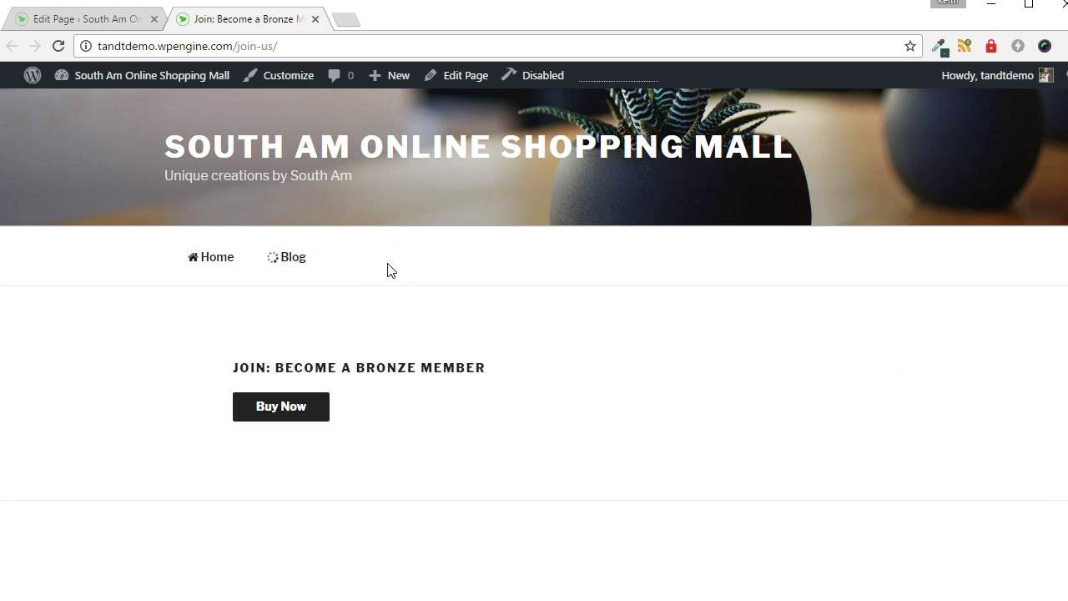
pyautogui.hotkey('ctrl', 'w')
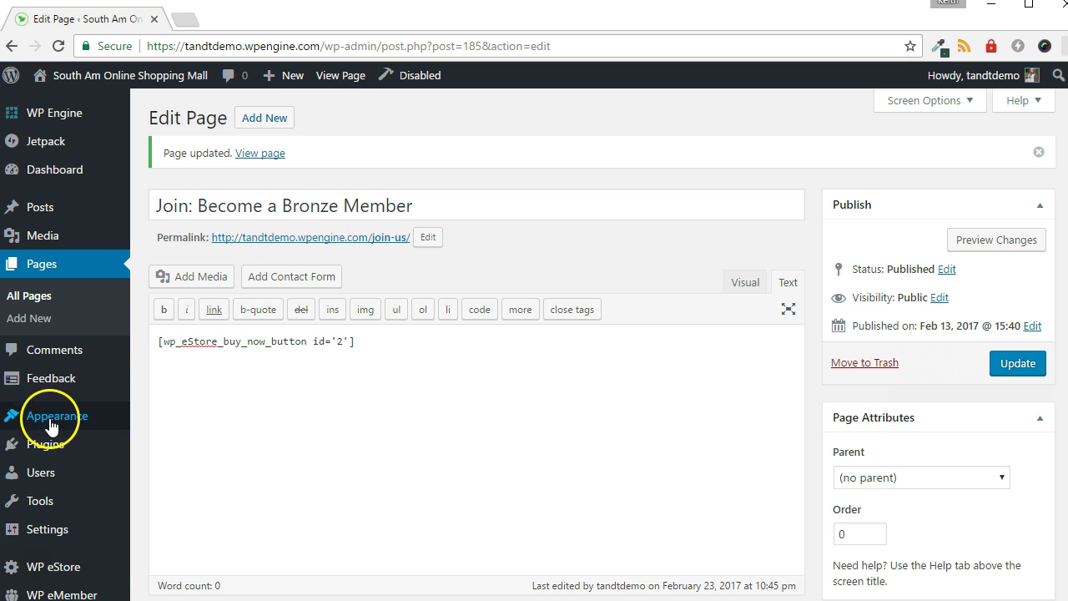
# Step: Open the Main menu under Appearance > Menus and review its name and Top Menu location
pyautogui.click(164, 484)
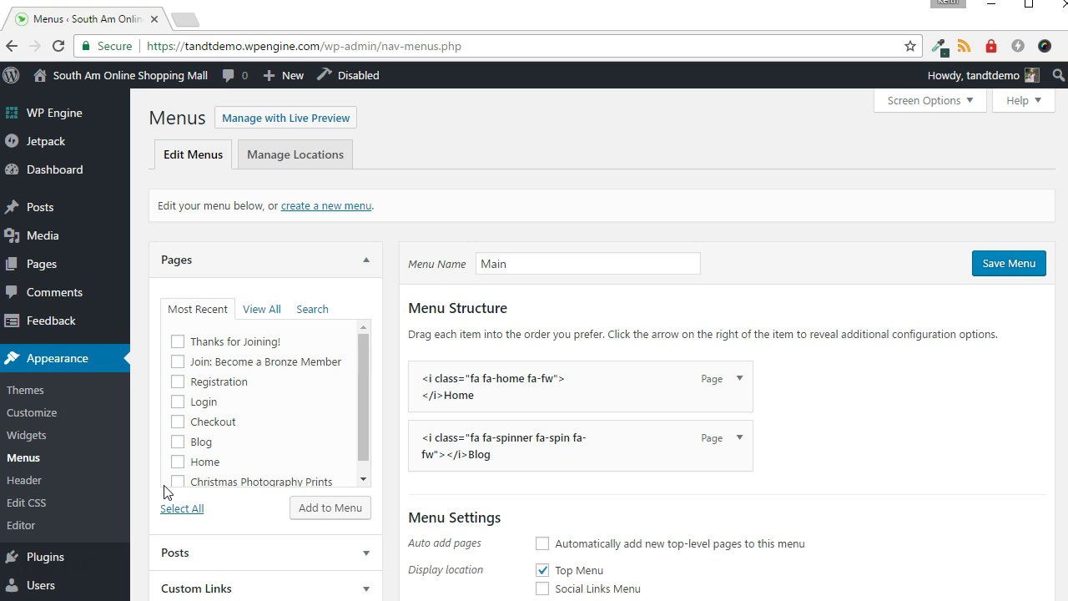
pyautogui.scroll(-1, 164, 490)
pyautogui.scroll(-1, 298, 524)
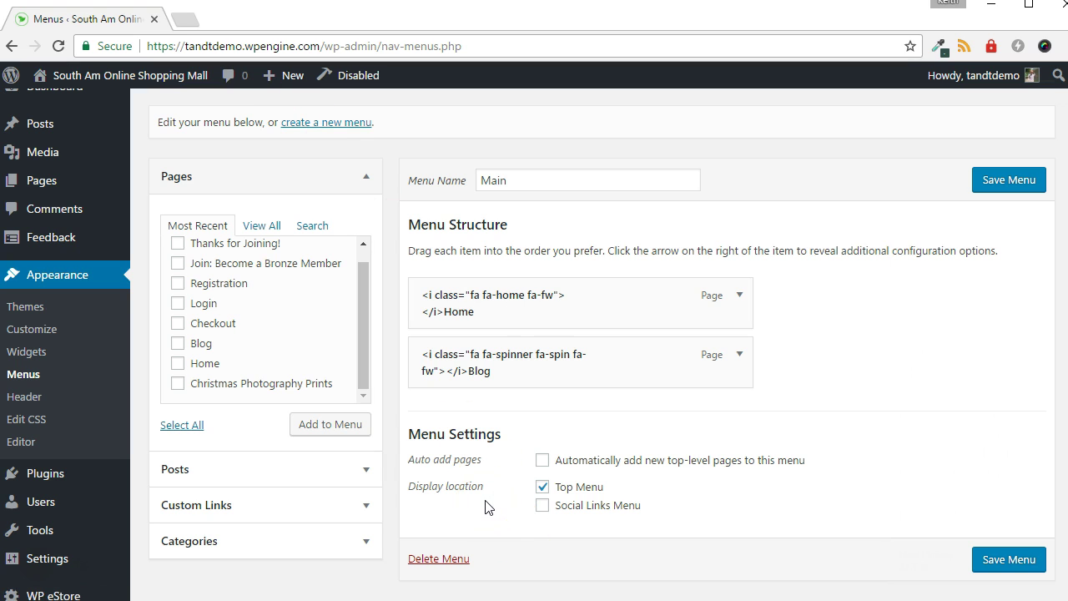
pyautogui.click(505, 179)
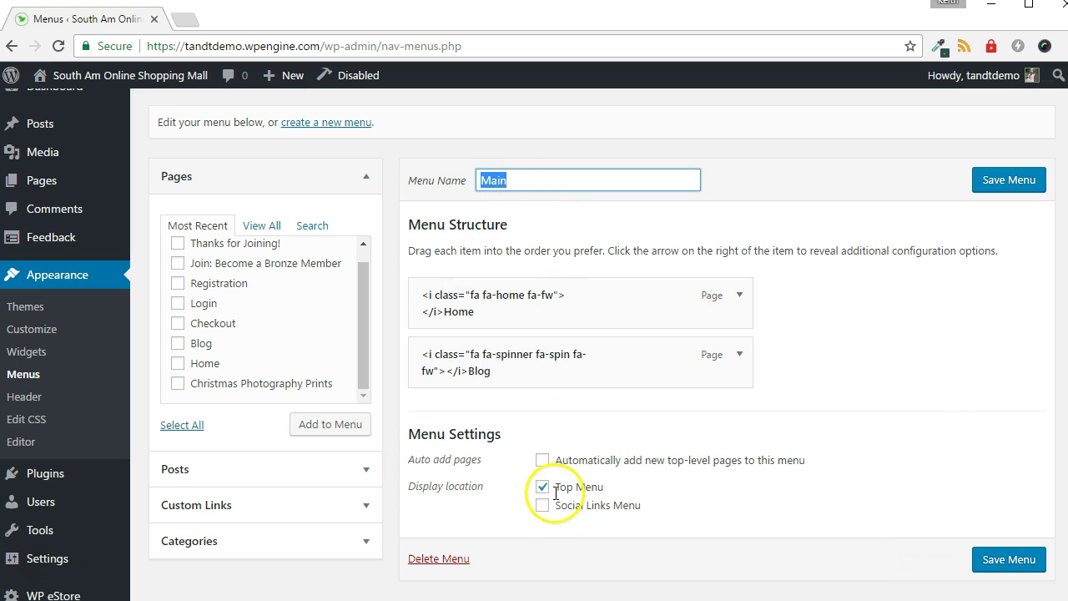
pyautogui.moveTo(555, 487); pyautogui.dragTo(585, 494)
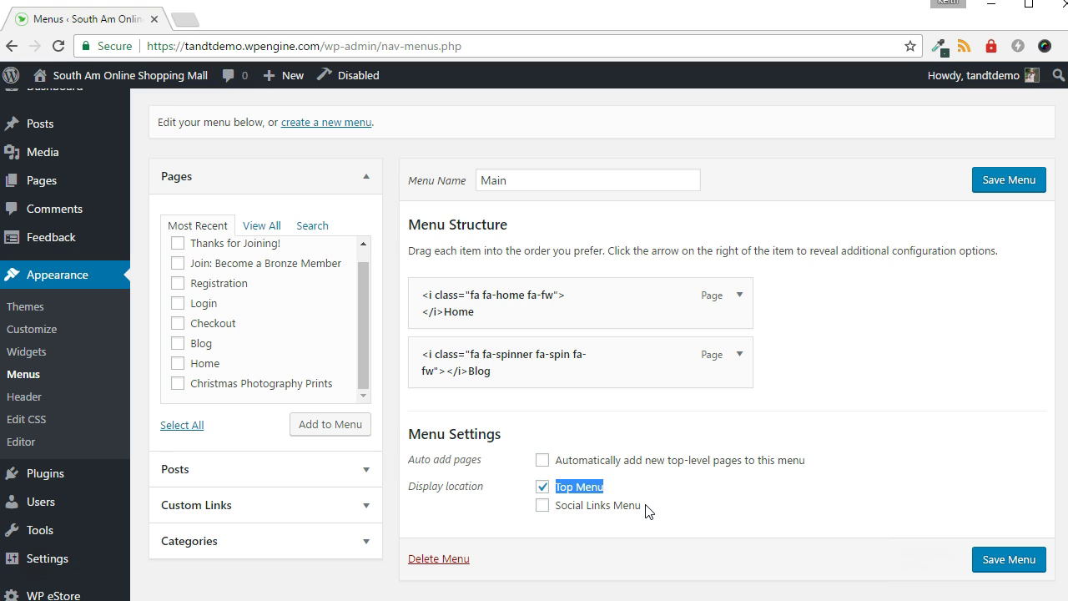
pyautogui.click(365, 180)
pyautogui.click(365, 182)
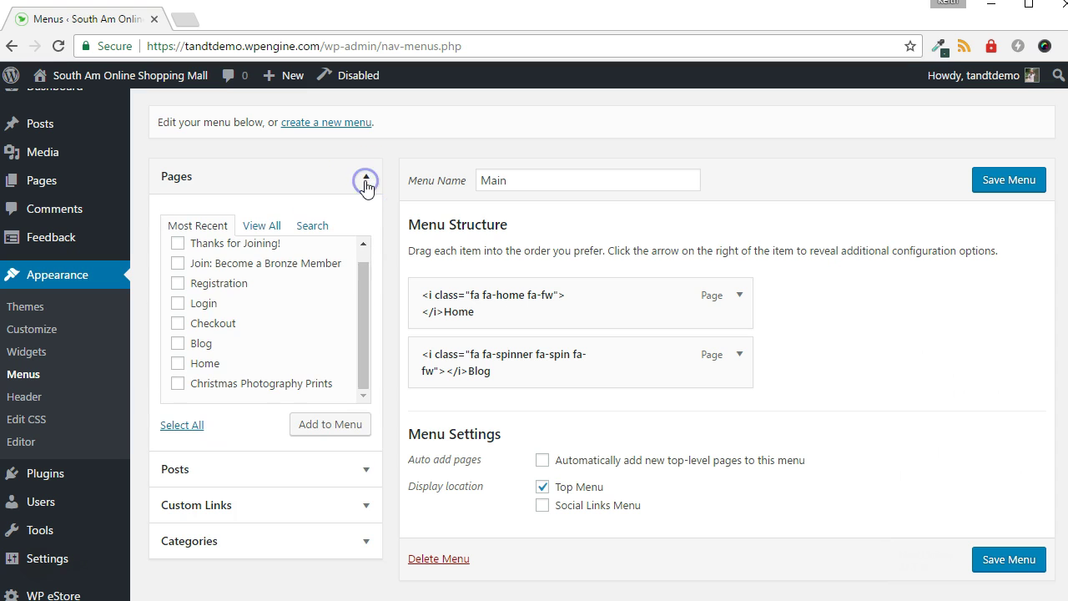
# Step: Add the Join and Login pages to the Main menu, placing Join below Blog
pyautogui.click(271, 230)
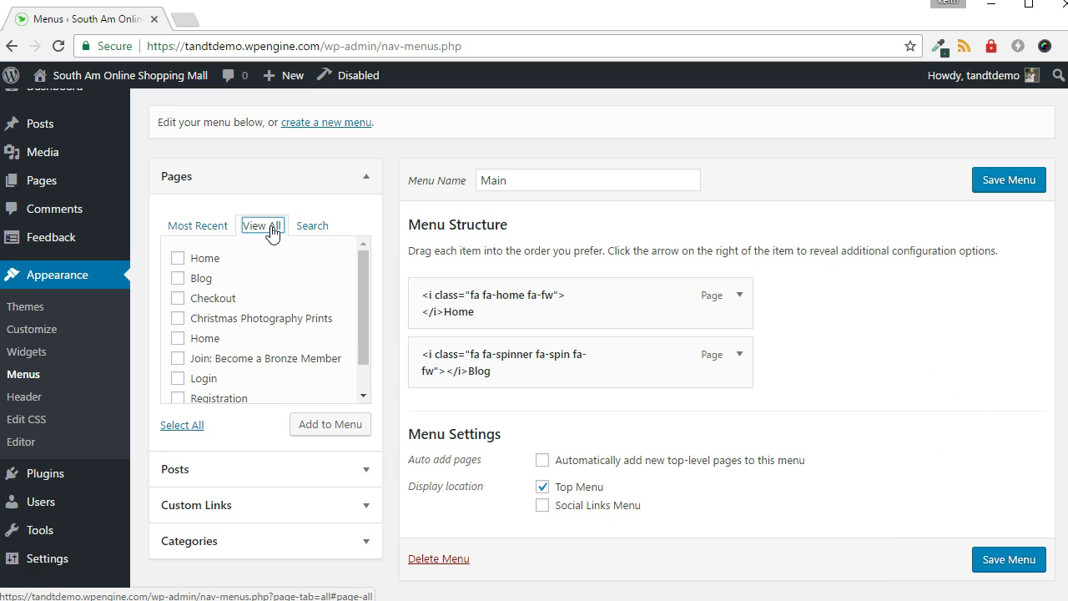
pyautogui.scroll(-1, 279, 301)
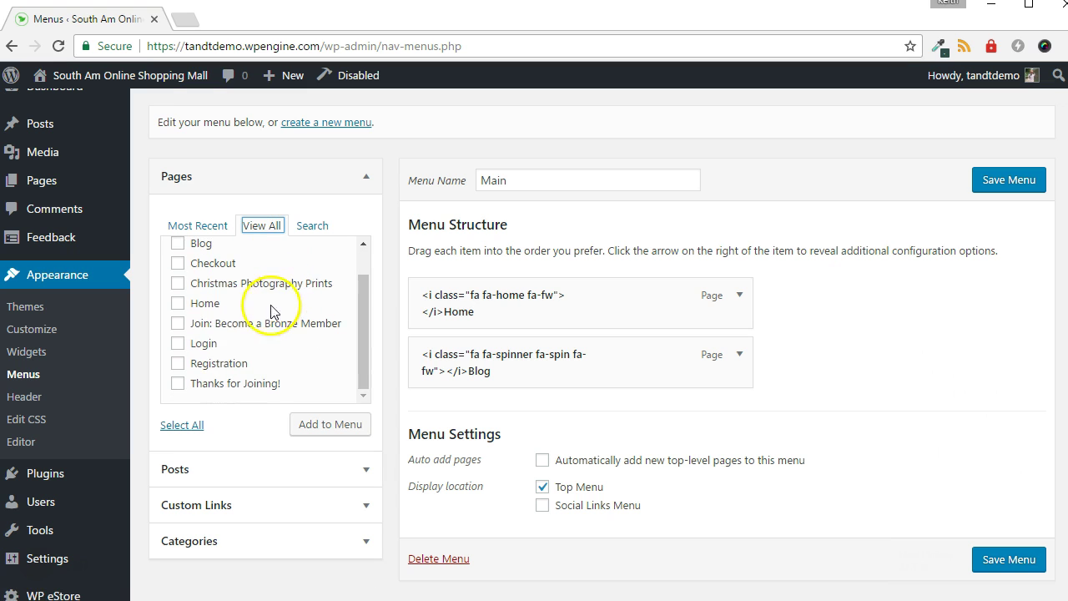
pyautogui.click(178, 344)
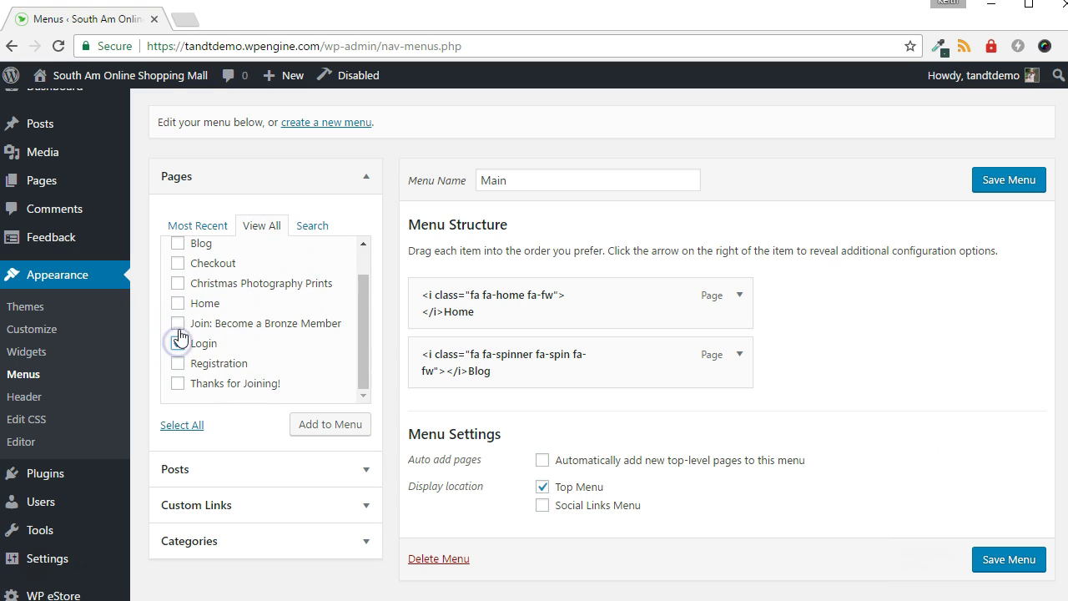
pyautogui.click(312, 427)
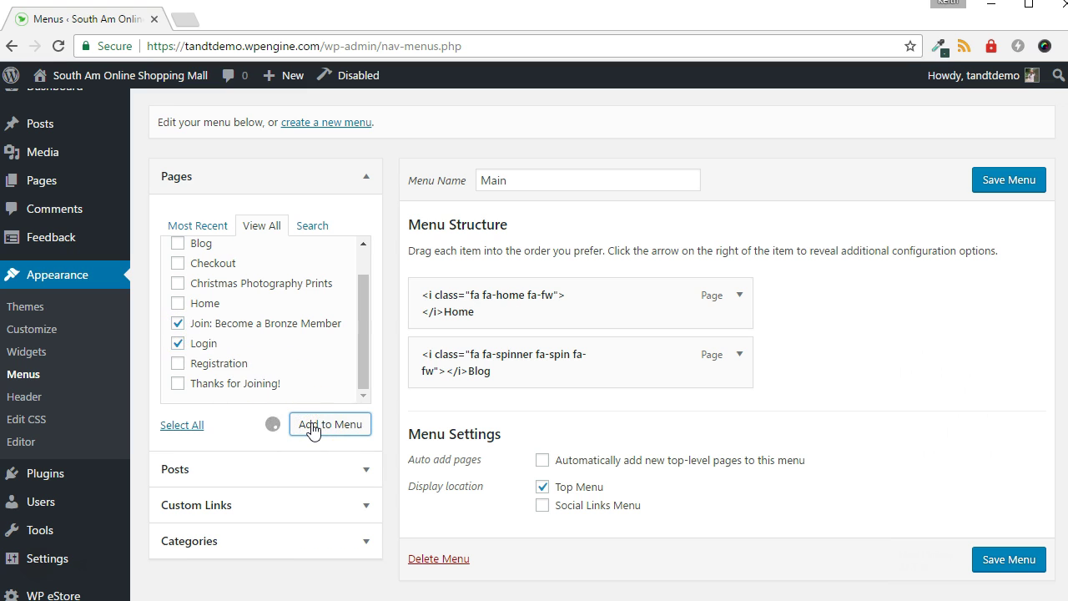
pyautogui.moveTo(417, 451); pyautogui.dragTo(417, 409)
# Step: Shorten the Join item's navigation label to 'Join' and save the menu
pyautogui.click(740, 413)
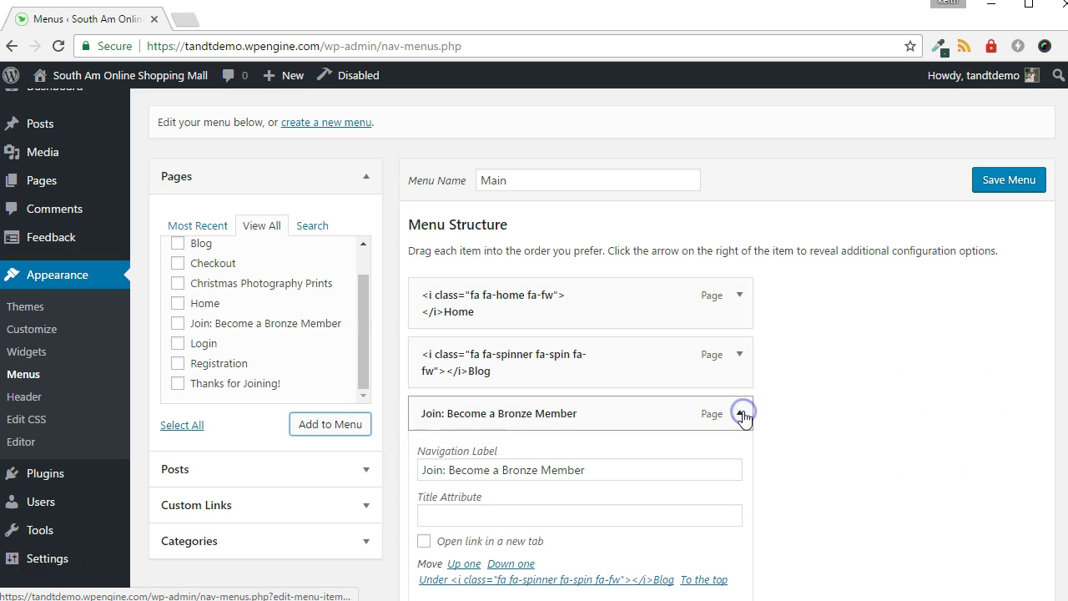
pyautogui.moveTo(444, 469); pyautogui.dragTo(590, 492)
pyautogui.press('BackSpace')
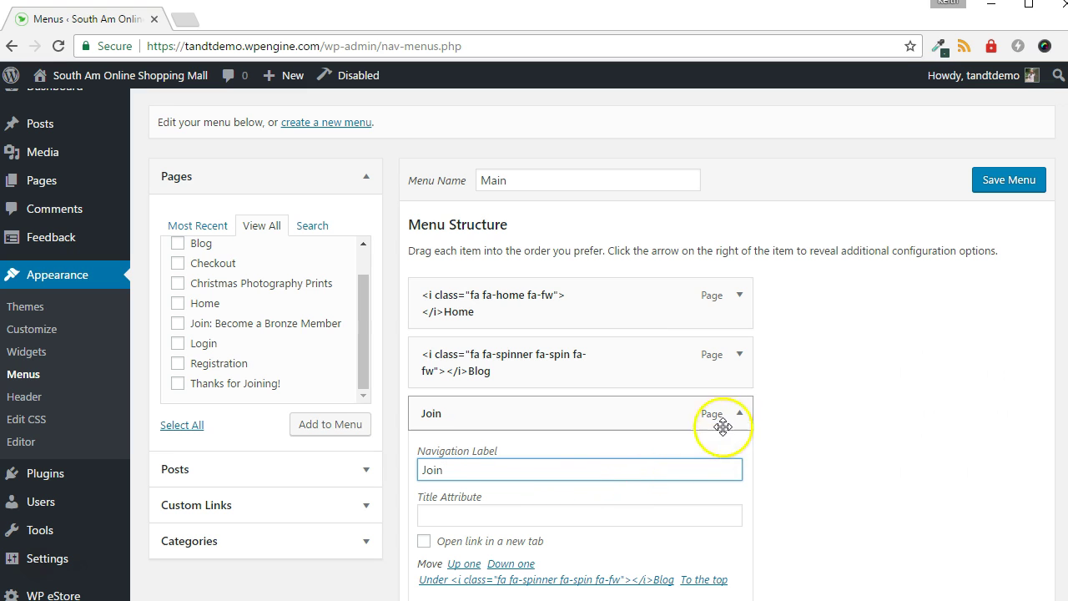
pyautogui.click(740, 414)
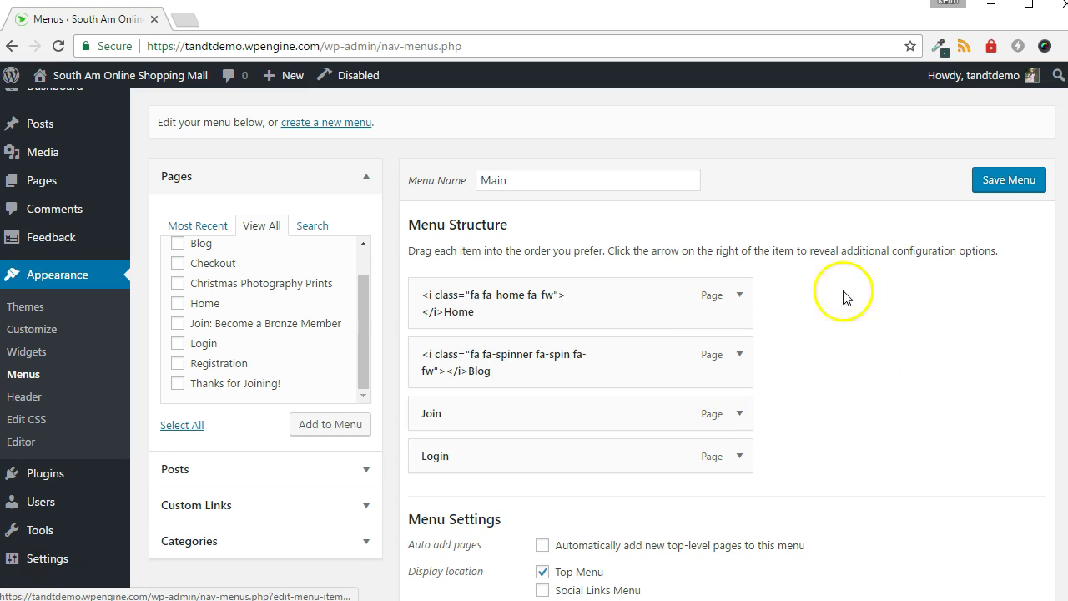
pyautogui.click(1020, 185)
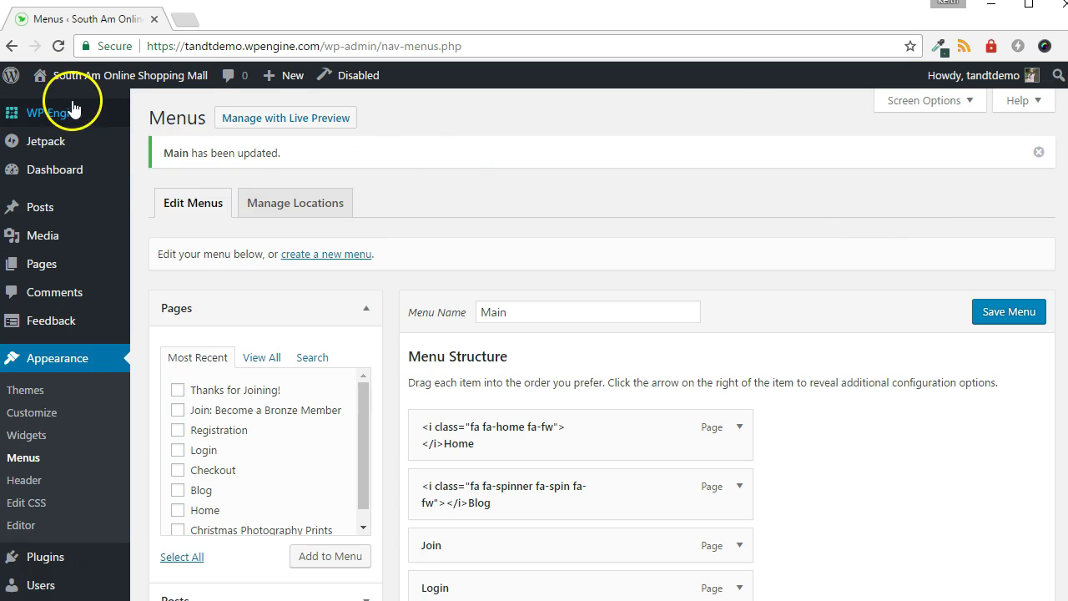
pyautogui.rightClick(70, 113)
pyautogui.click(125, 115)
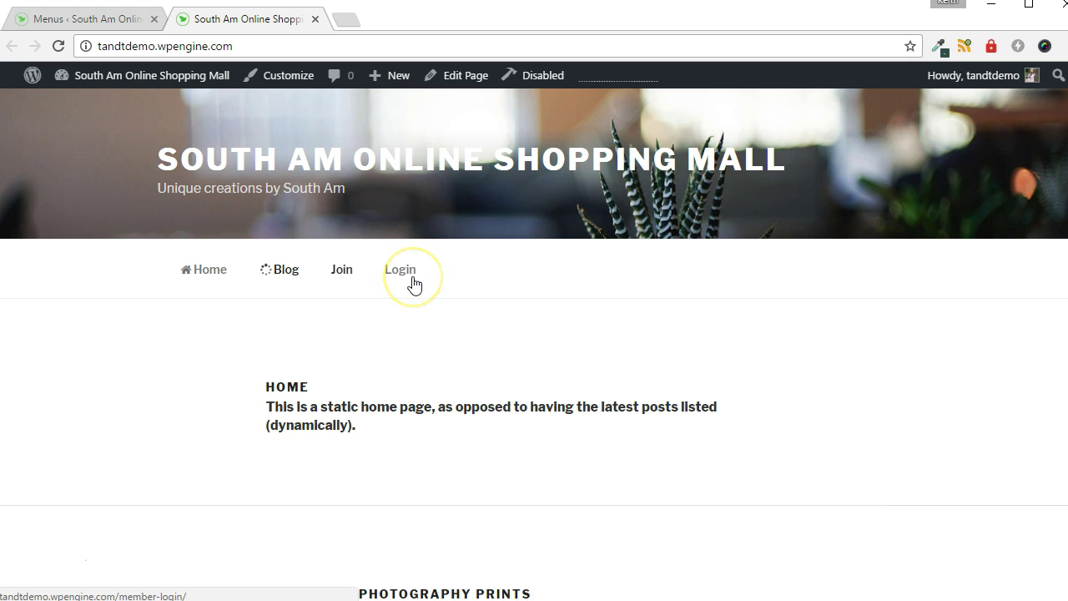
pyautogui.hotkey('ctrl', 'w')
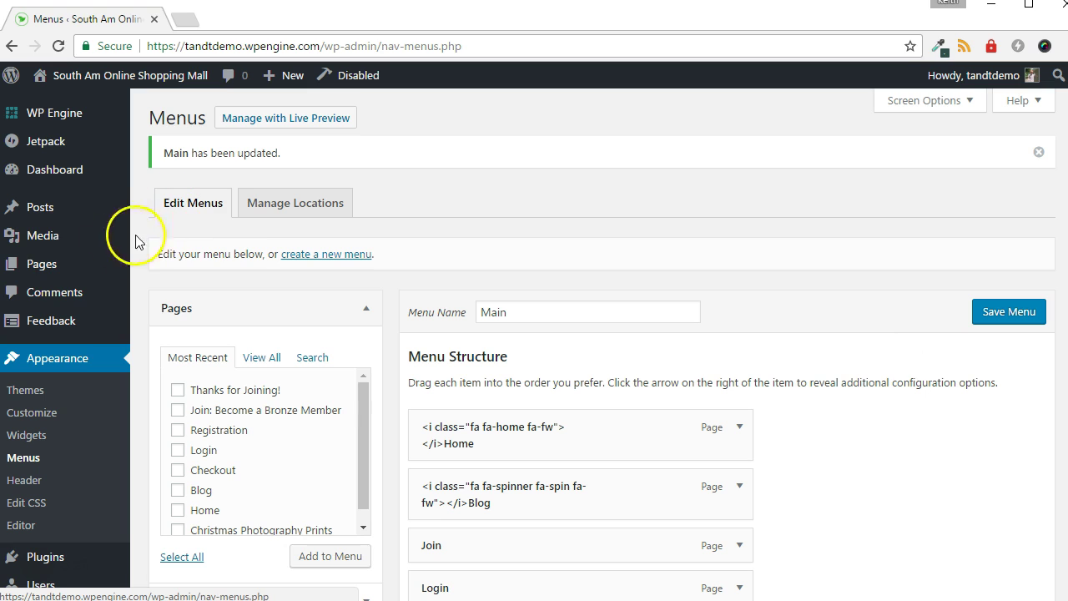
# Step: Create a Secret Recipes page reading 'You have unlocked the secret recipes!' plus a TODO note
pyautogui.moveTo(42, 264)
pyautogui.click(162, 288)
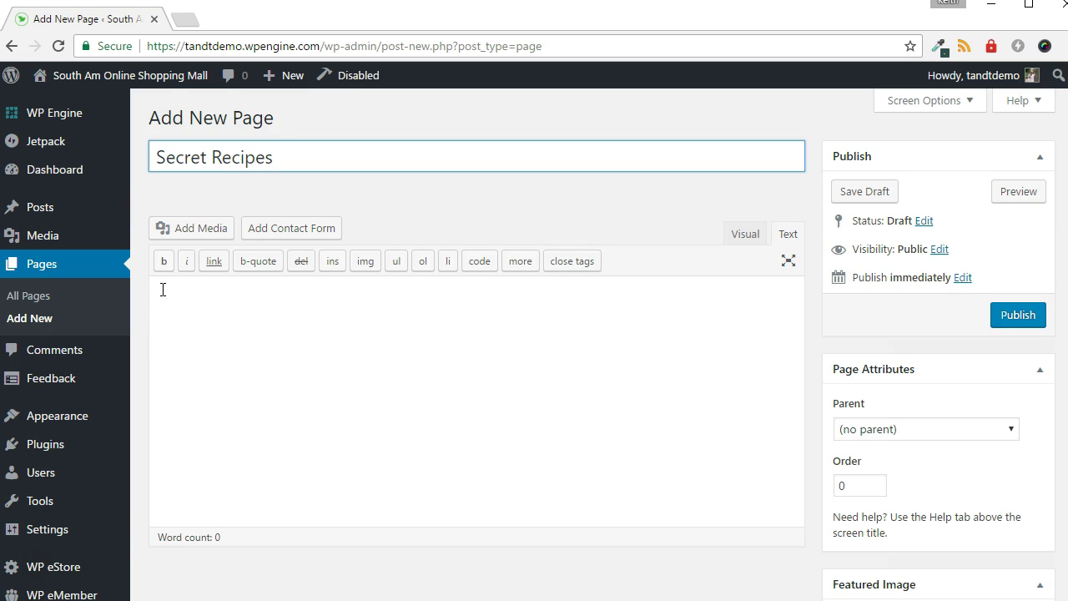
pyautogui.click(162, 289)
pyautogui.hotkey('ctrl', 'v')
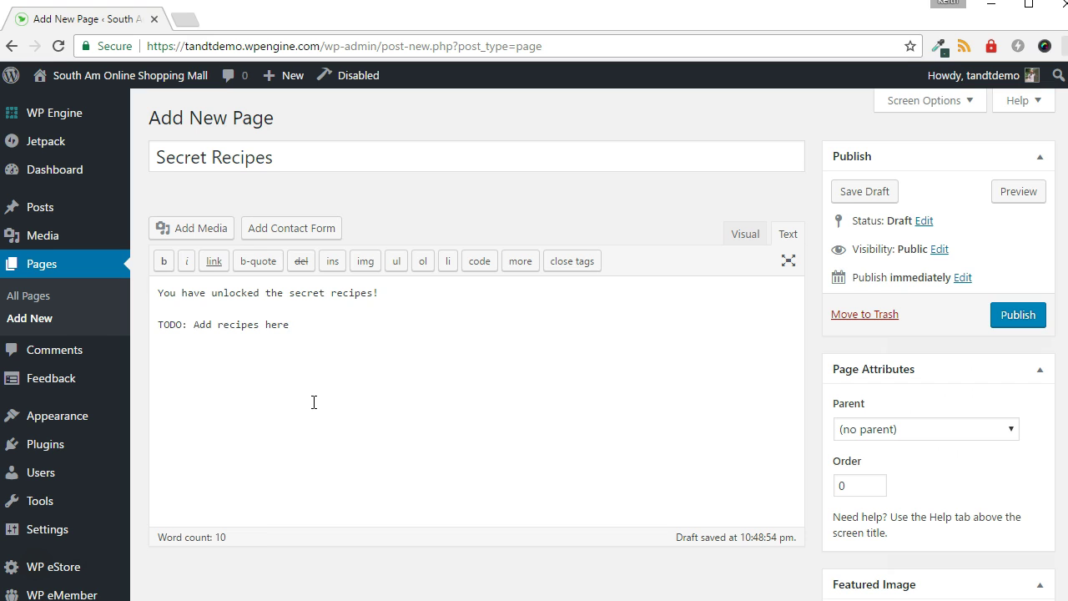
pyautogui.scroll(-2, 314, 402)
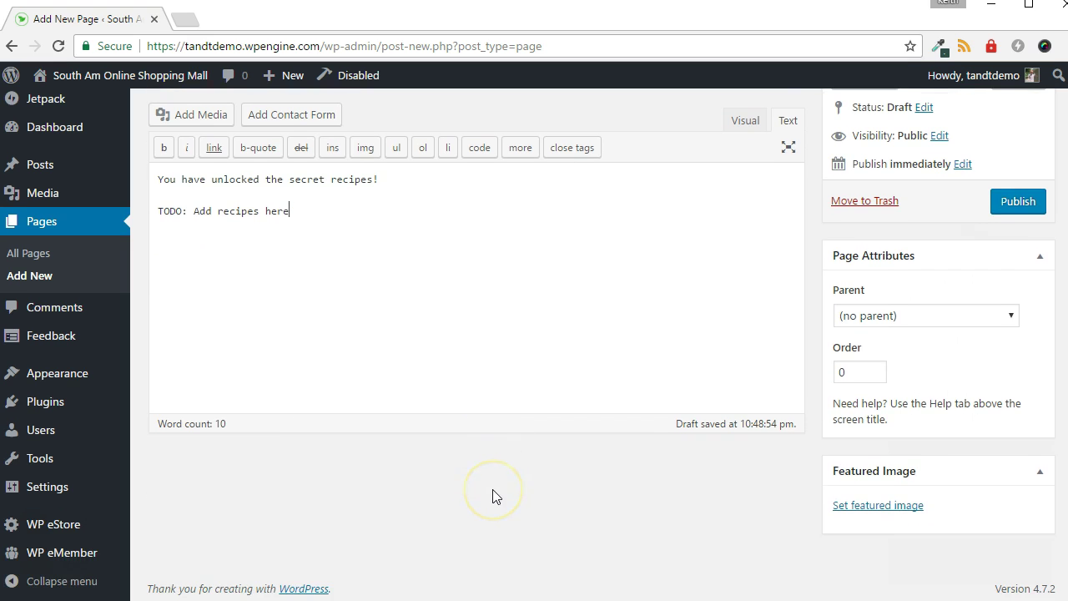
pyautogui.scroll(2, 493, 496)
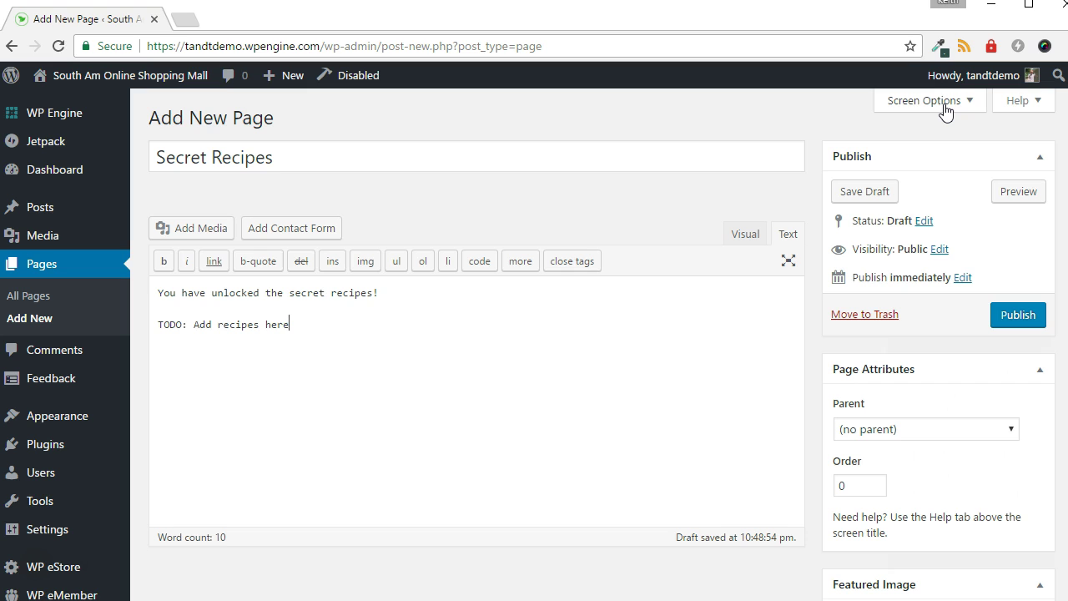
# Step: Enable the eMember Protection box in the editor's Screen Options
pyautogui.click(943, 107)
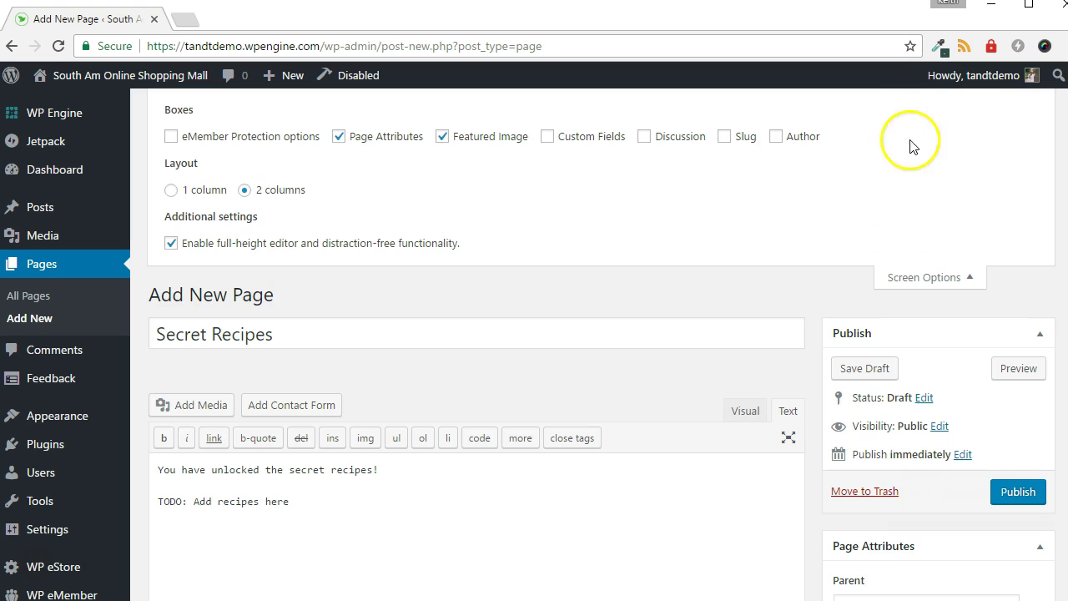
pyautogui.click(172, 138)
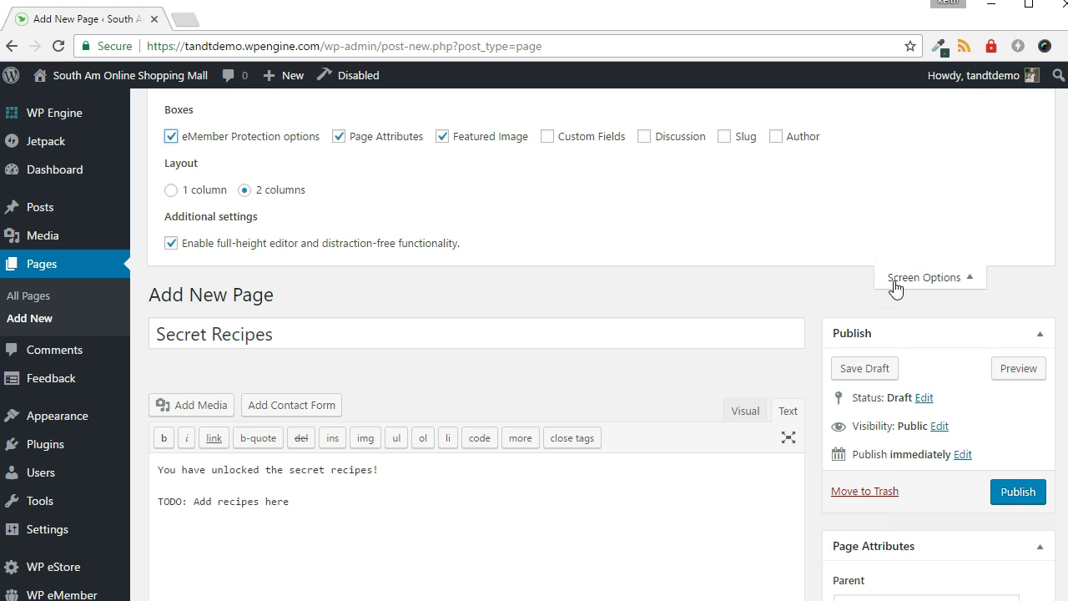
pyautogui.click(895, 284)
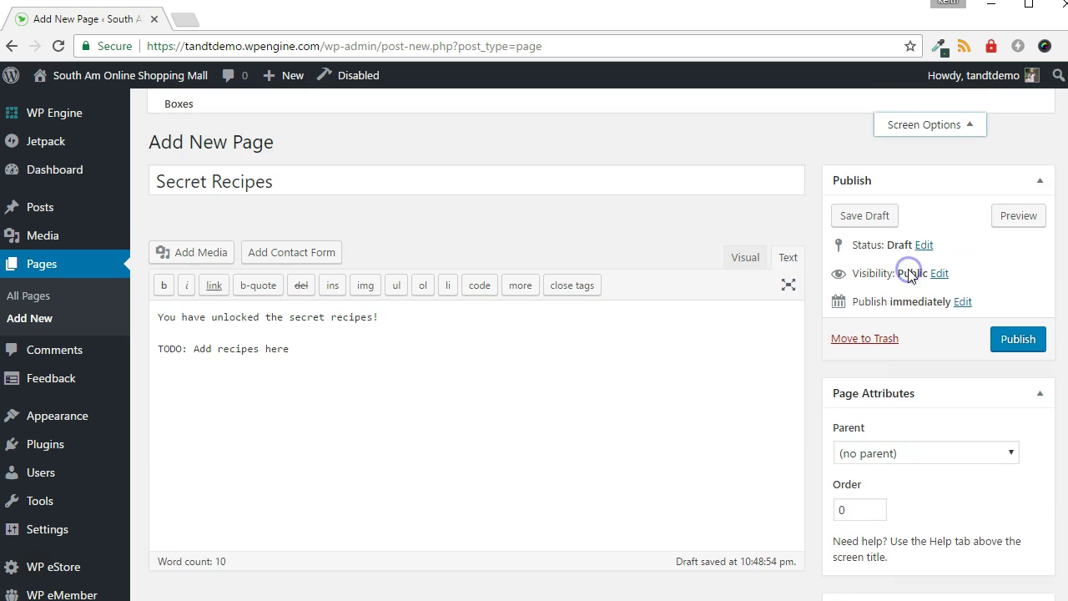
# Step: Mark the page 'Yes, Protect this content' for Bronze members and publish it
pyautogui.scroll(-3, 574, 365)
pyautogui.scroll(-2, 575, 366)
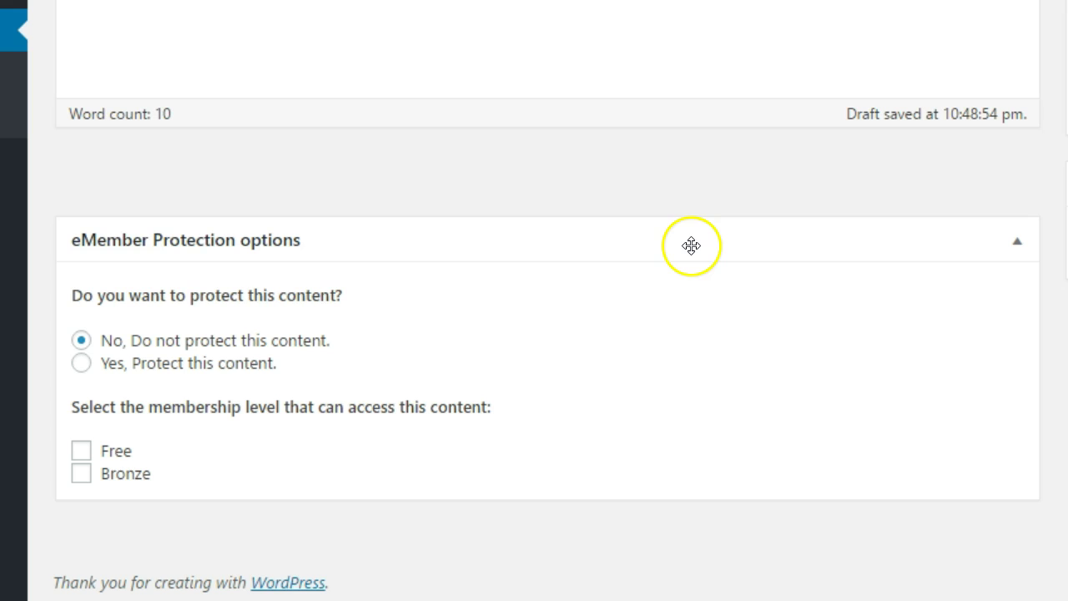
pyautogui.click(82, 364)
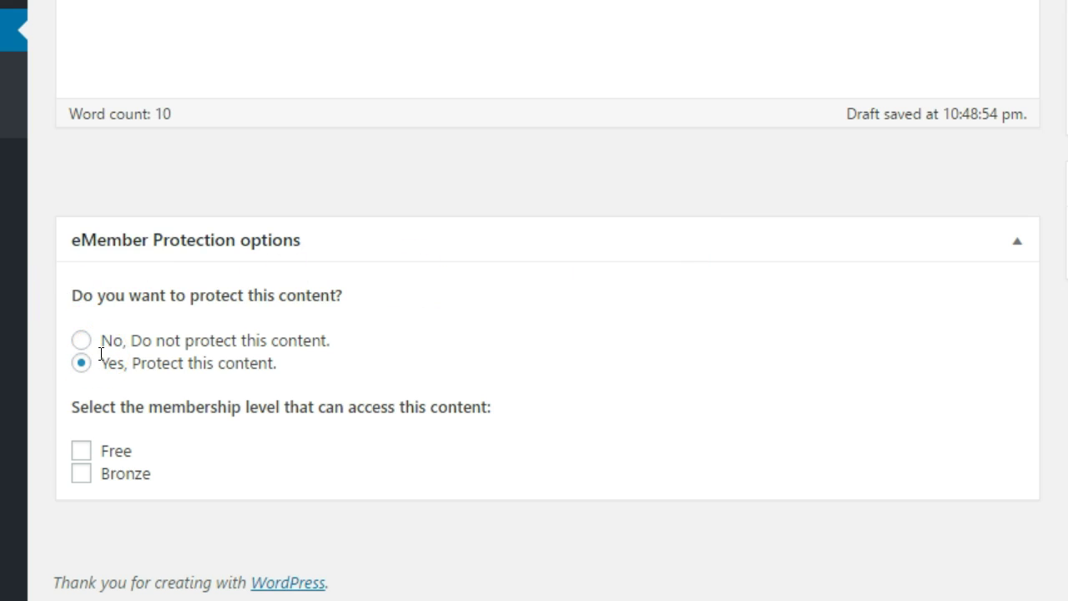
pyautogui.click(79, 474)
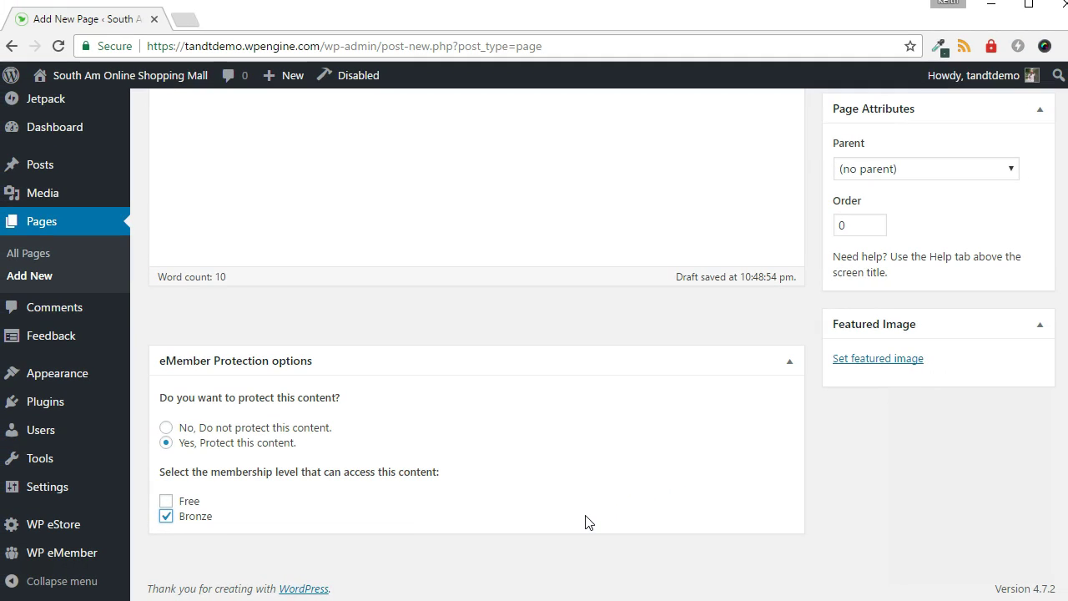
pyautogui.middleClick(684, 449)
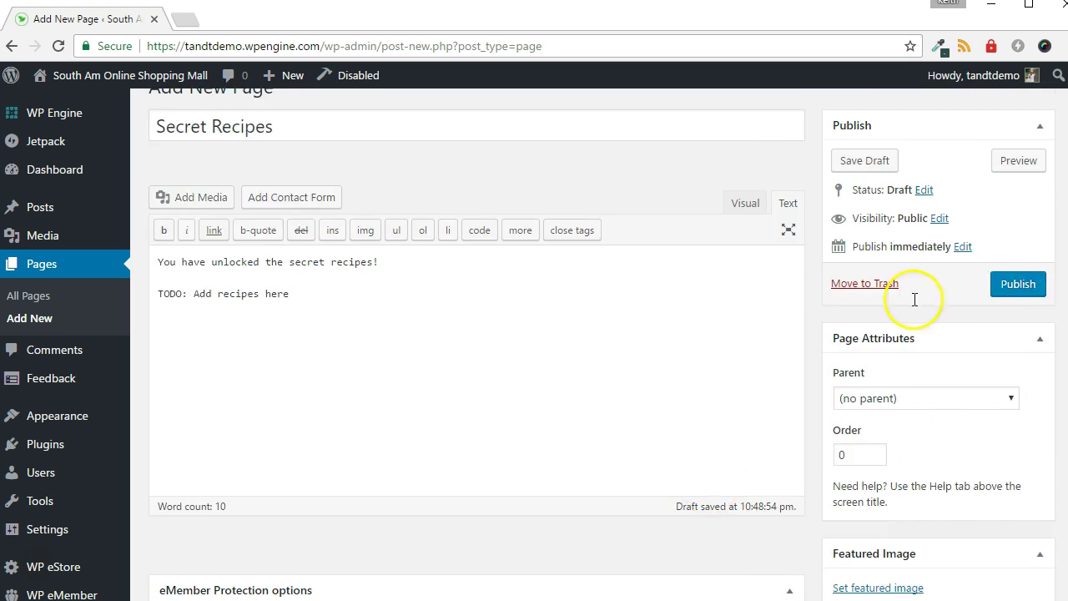
pyautogui.click(1039, 305)
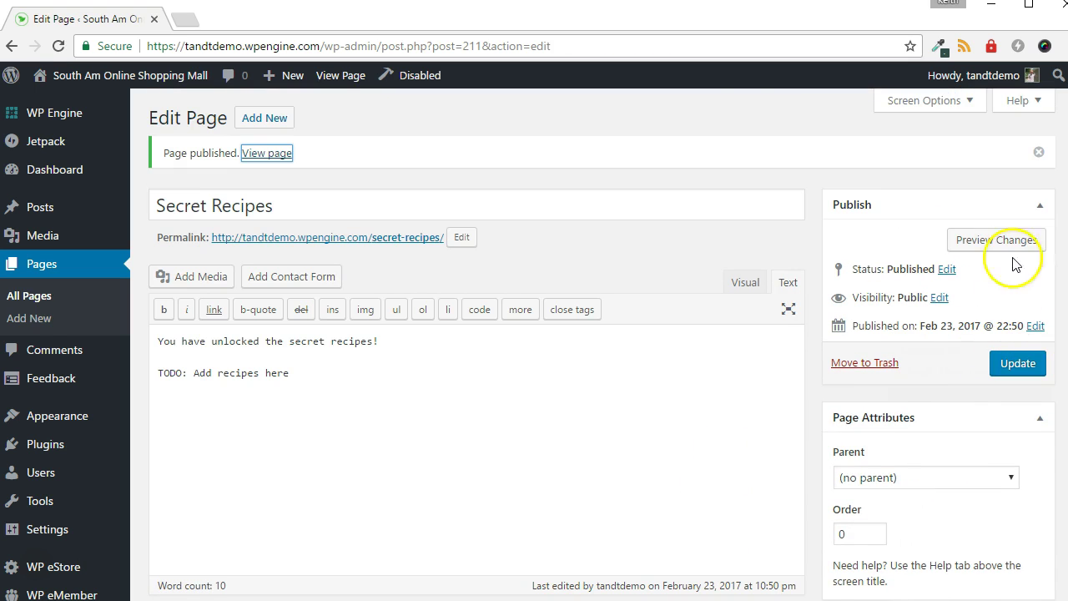
# Step: Open the live Secret Recipes page, check its login prompt, and follow 'Join Today!'
pyautogui.rightClick(274, 153)
pyautogui.click(284, 159)
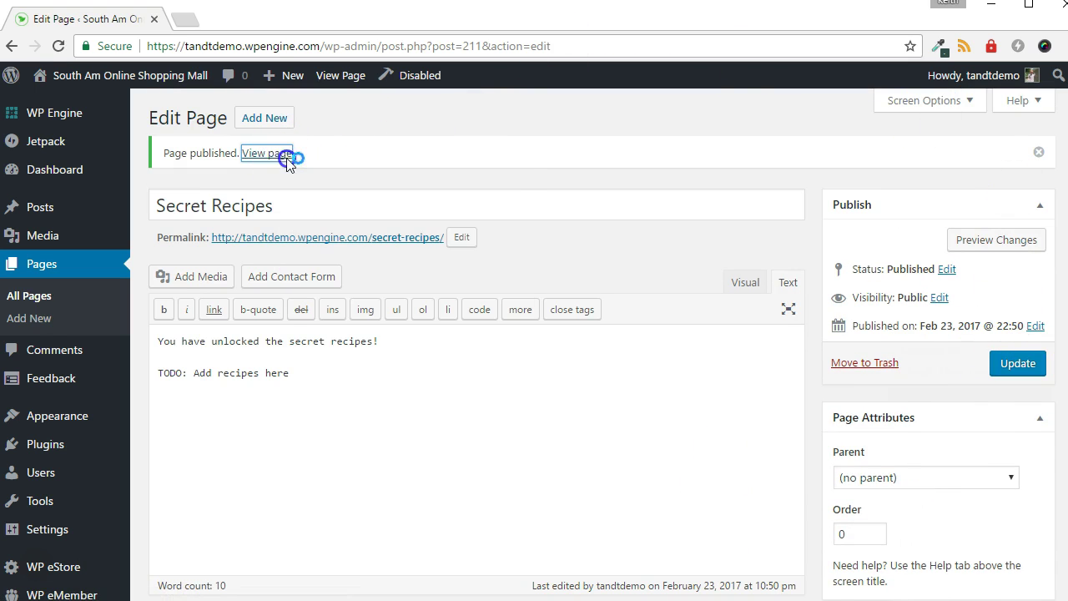
pyautogui.click(239, 23)
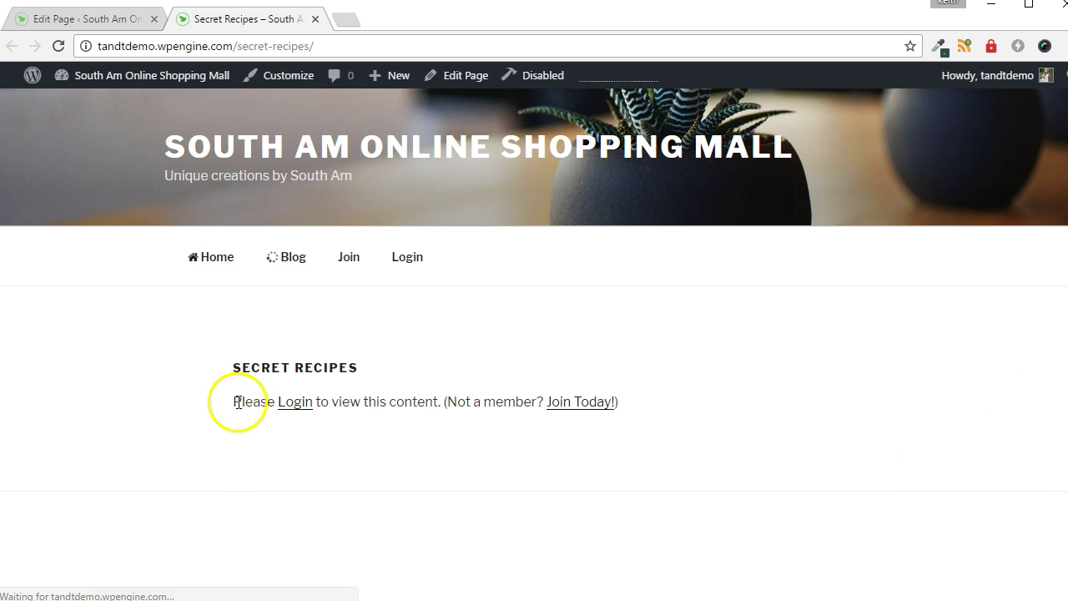
pyautogui.moveTo(237, 401); pyautogui.dragTo(632, 401)
pyautogui.click(633, 402)
pyautogui.click(584, 402)
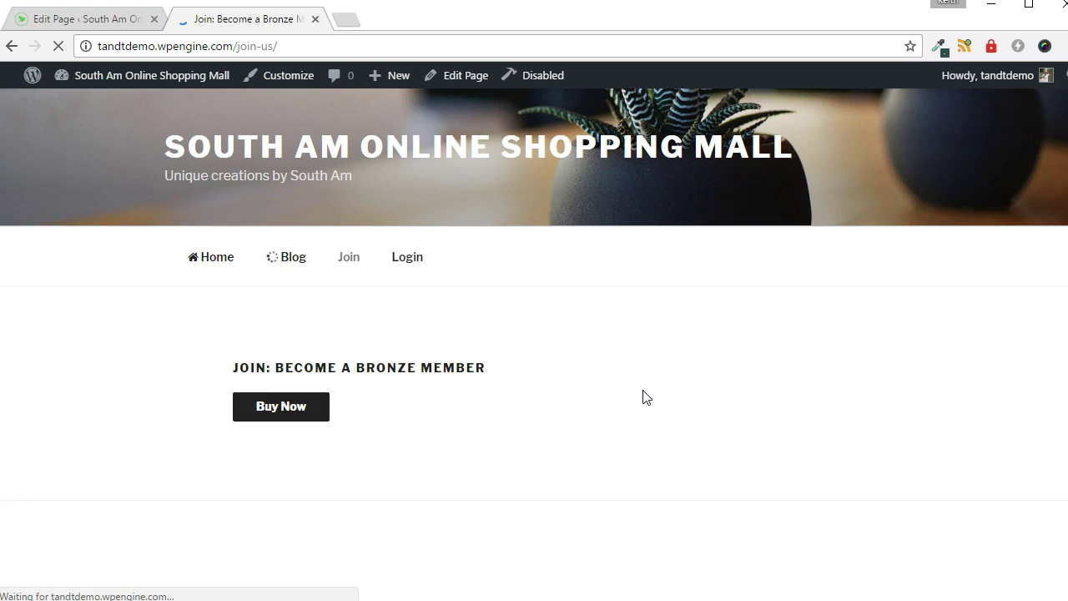
# Step: Buy the Bronze membership through test checkout, then submit the registration form from the emailed link
pyautogui.click(269, 405)
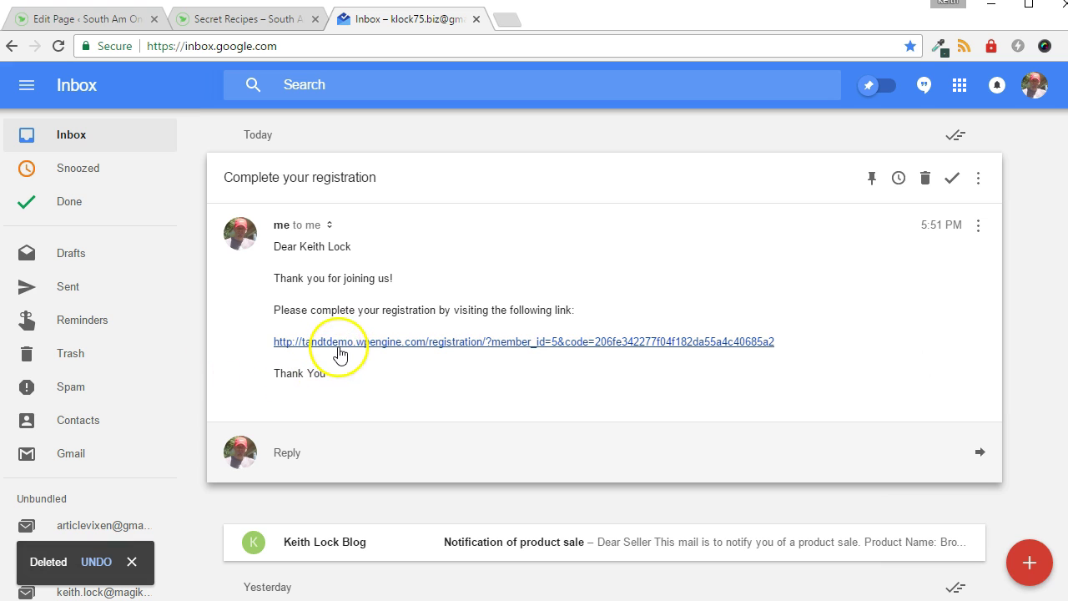
pyautogui.click(341, 344)
pyautogui.click(444, 538)
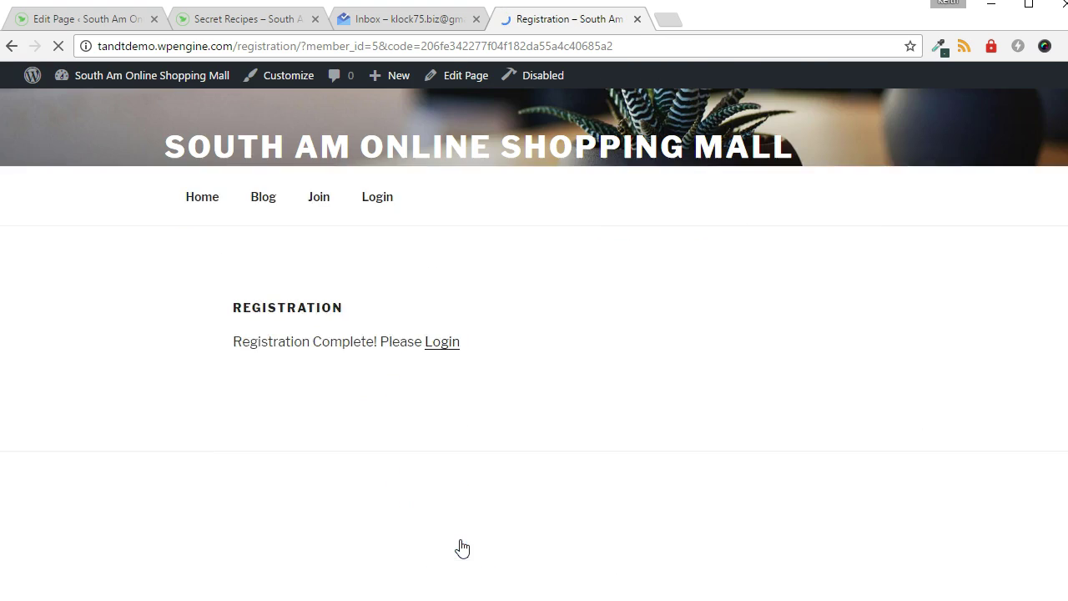
# Step: Log in with the new Bronze member's username and password, then reload the Secret Recipes tab
pyautogui.click(438, 401)
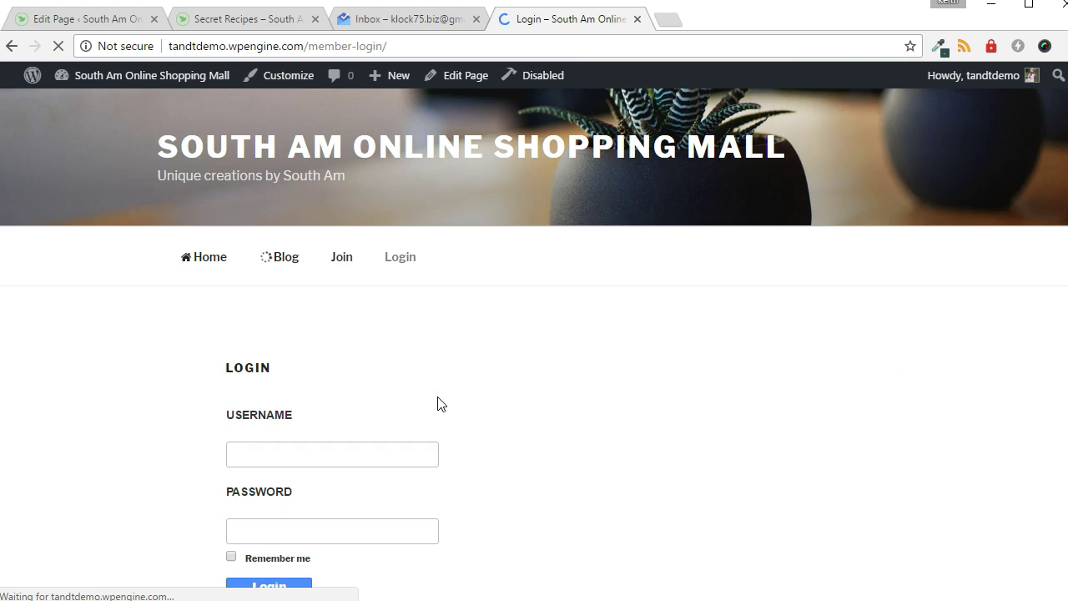
pyautogui.scroll(-2, 439, 403)
pyautogui.click(268, 343)
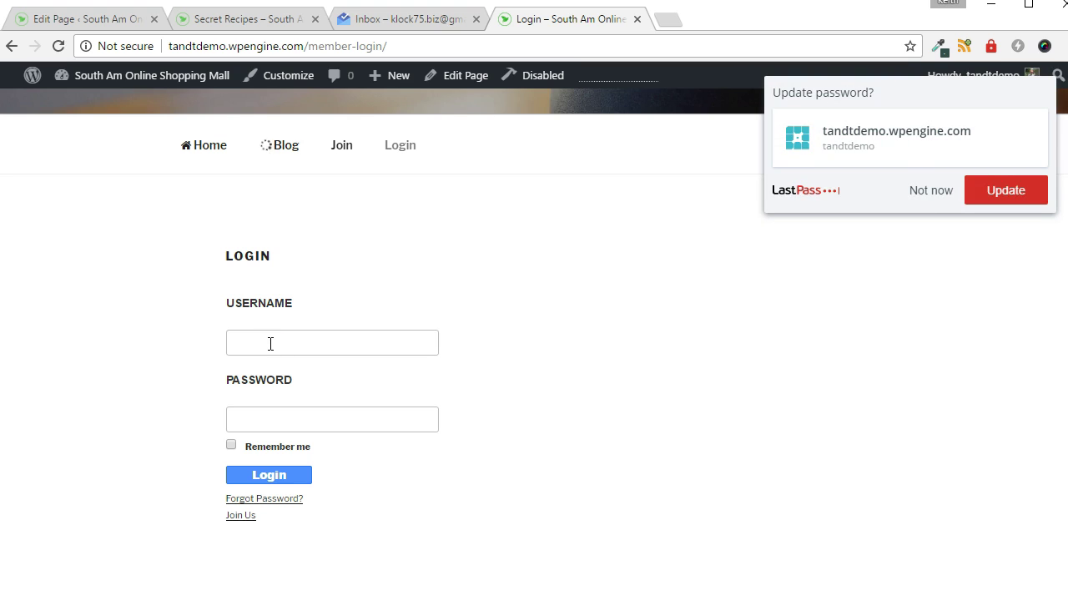
pyautogui.click(796, 375)
pyautogui.click(279, 377)
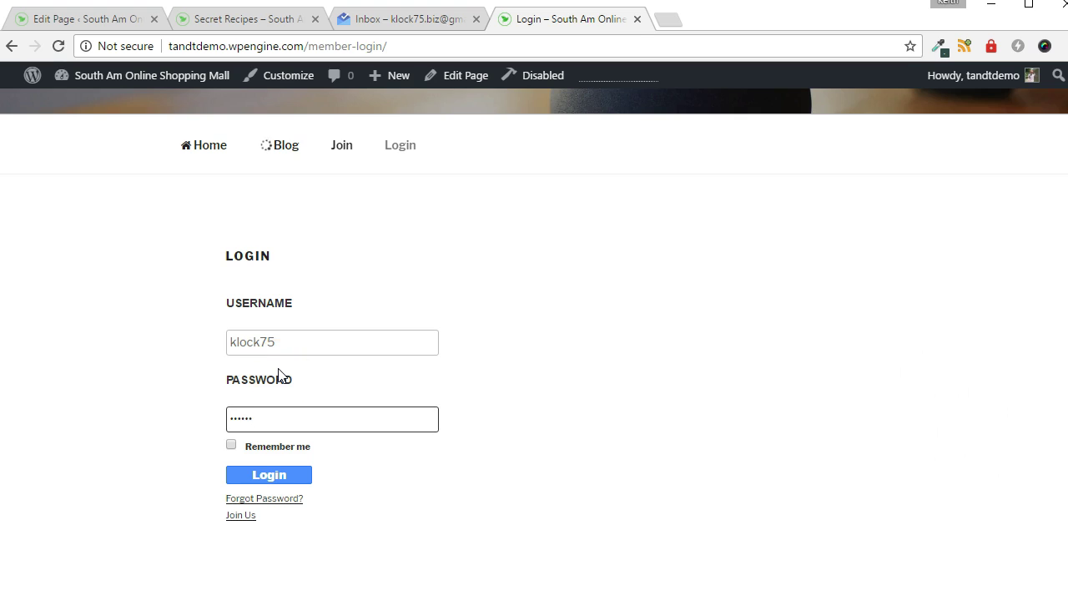
pyautogui.click(242, 474)
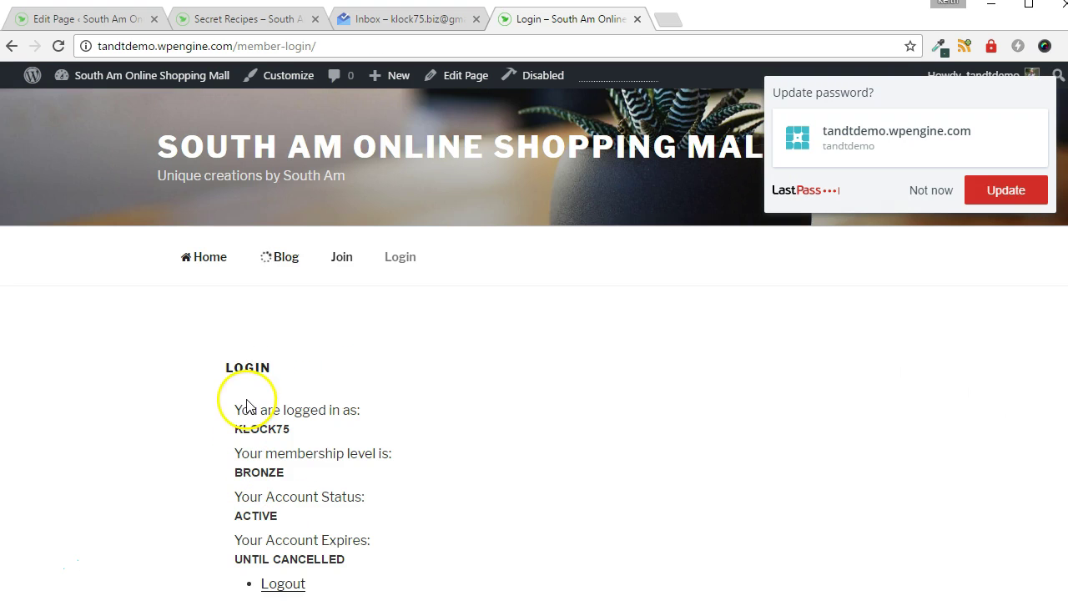
pyautogui.click(248, 19)
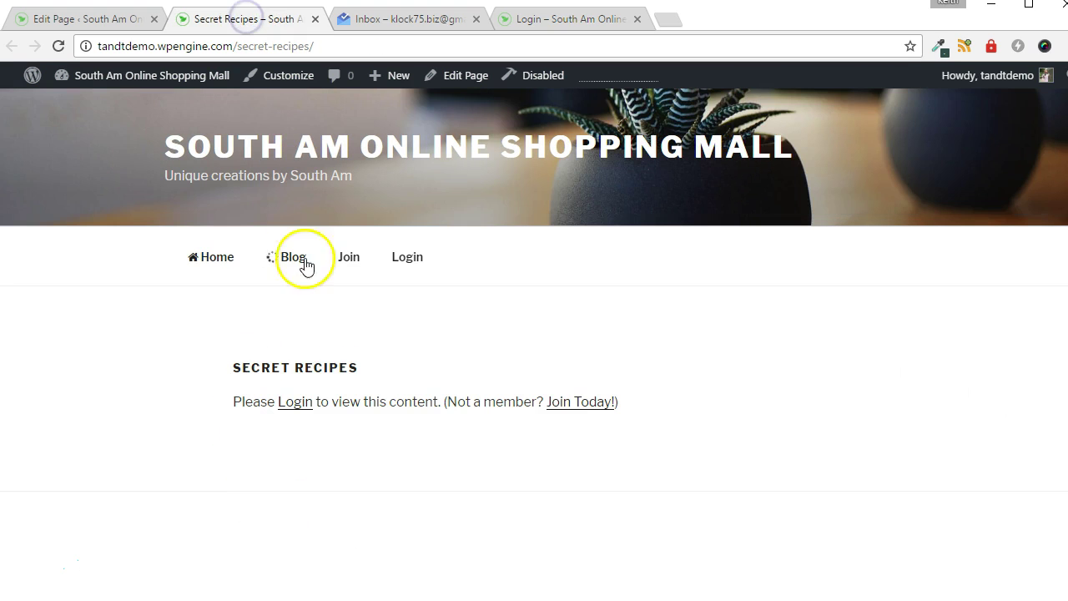
pyautogui.click(63, 47)
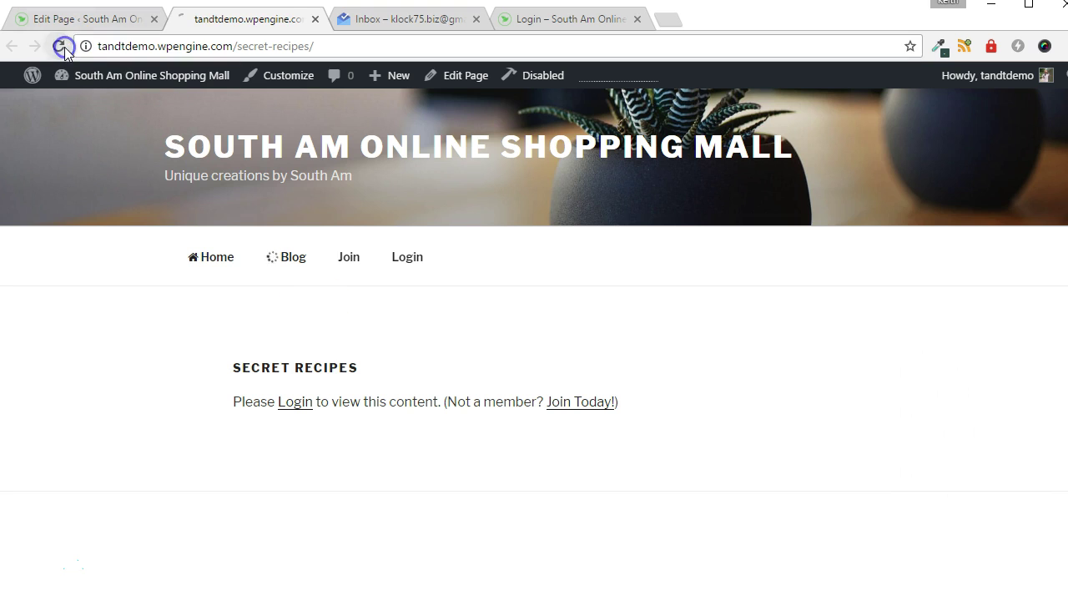